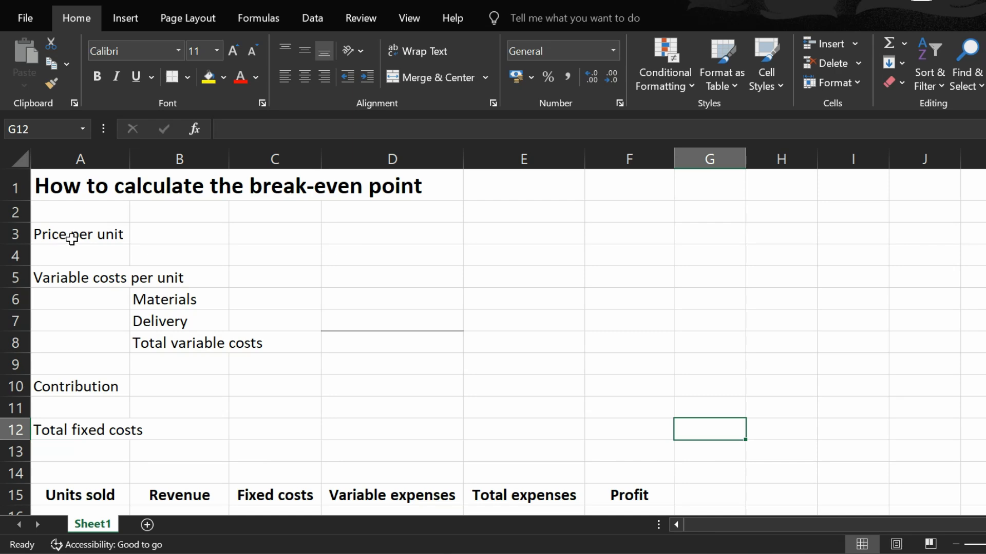
Enter a price per unit of 100 in cell D3.
left_click_drag(72, 238, 438, 430)
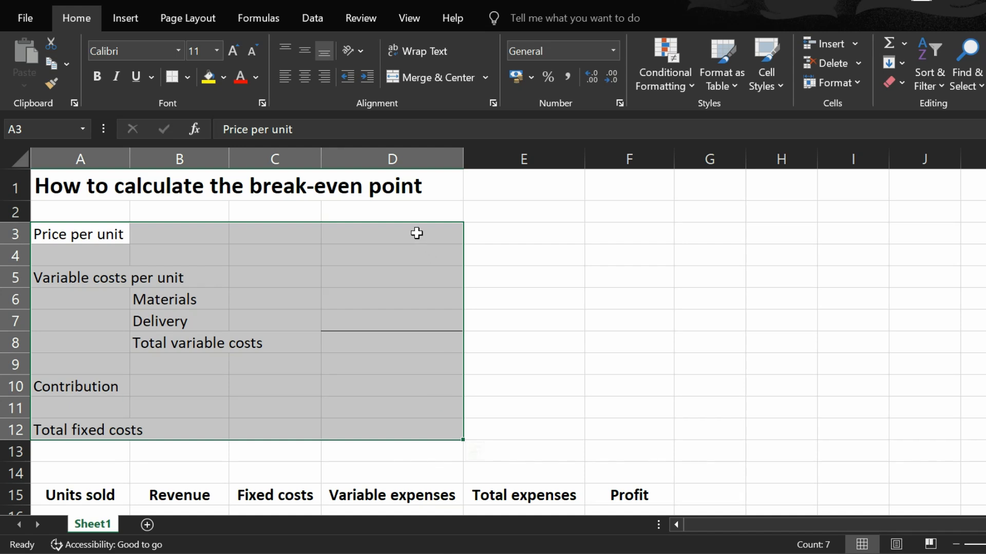
left_click(417, 233)
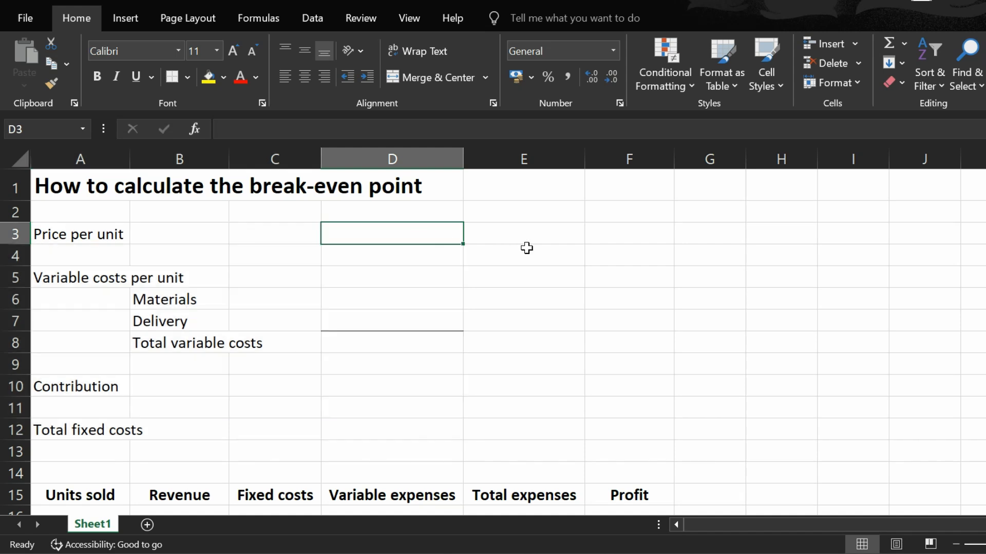
type("100")
key("Return")
Enter the variable costs per unit: 50 for Materials in D6 and 10 for Delivery in D7.
key("Return")
key("Return")
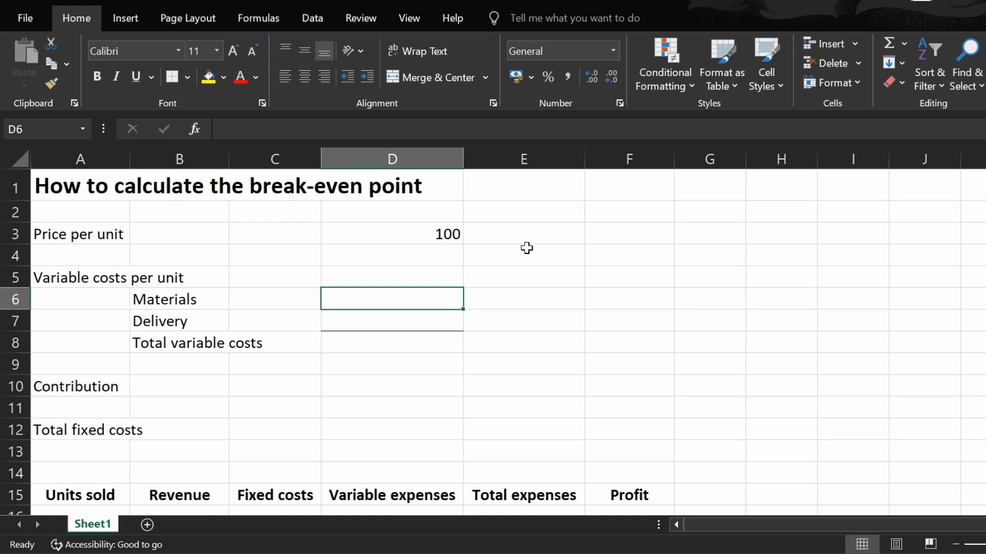
type("50")
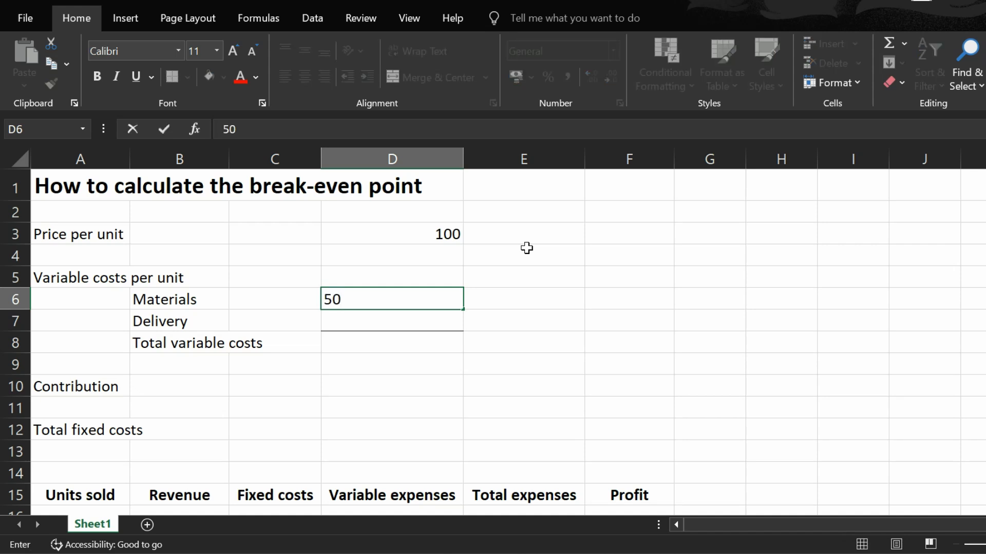
key("Return")
type("10")
key("Return")
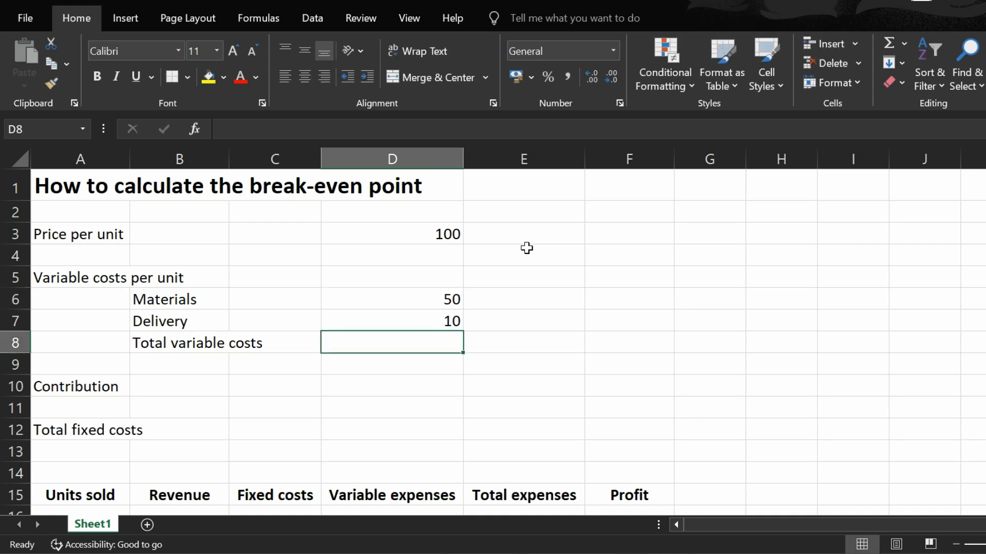
Calculate total variable costs in D8 by adding materials and delivery with the formula =D6+D7.
type("=")
key("Up")
key("Up")
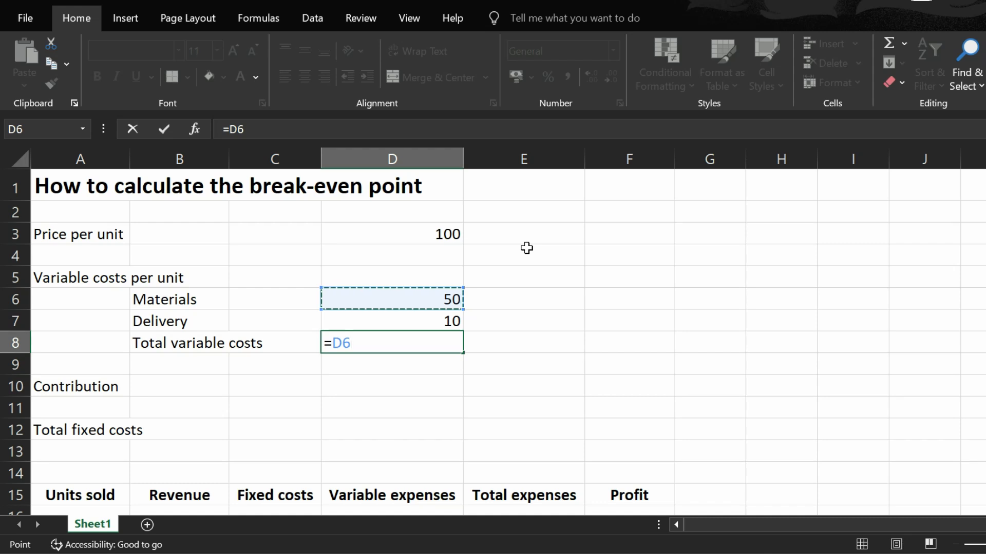
type("+")
key("Up")
key("Return")
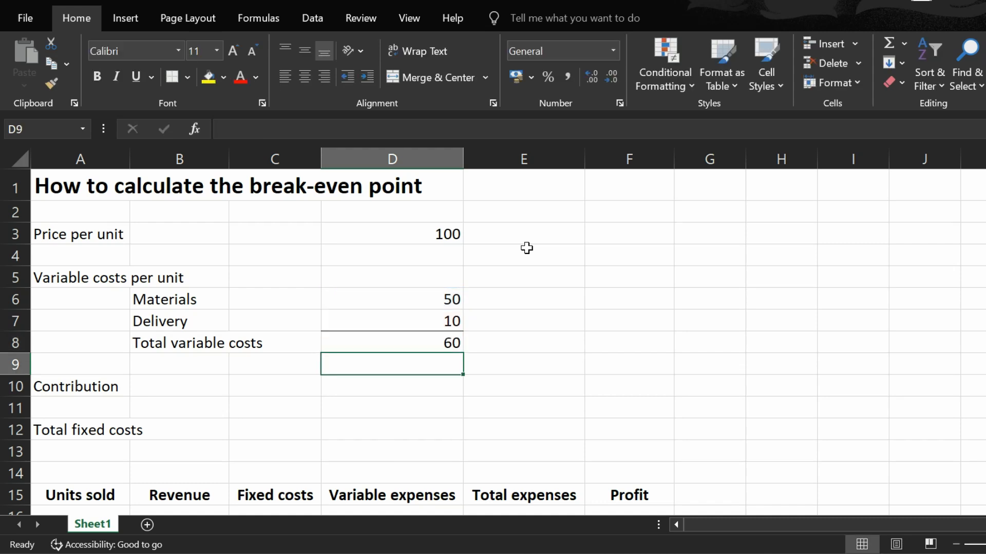
Calculate the contribution in D10 as price minus total variable costs with the formula =D3-D8.
key("Down")
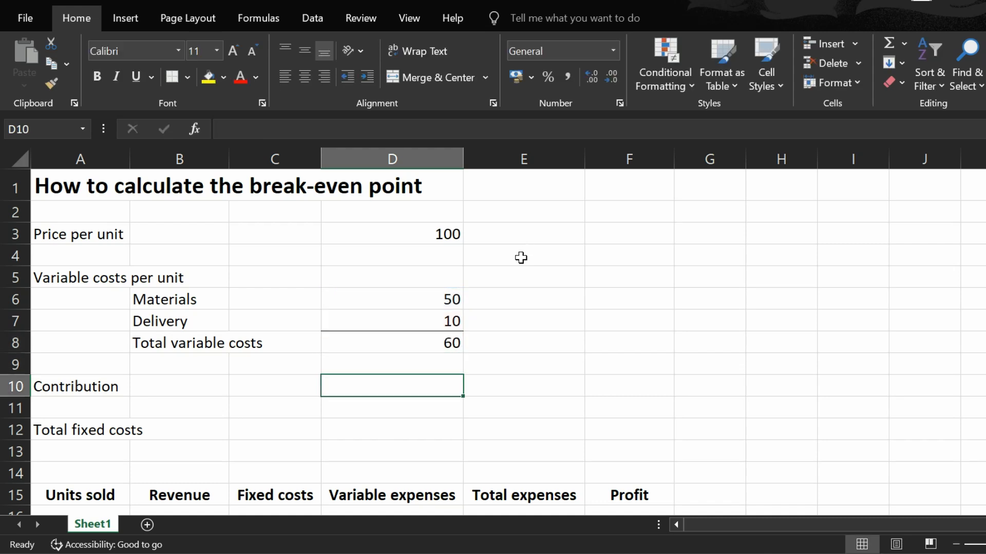
type("=")
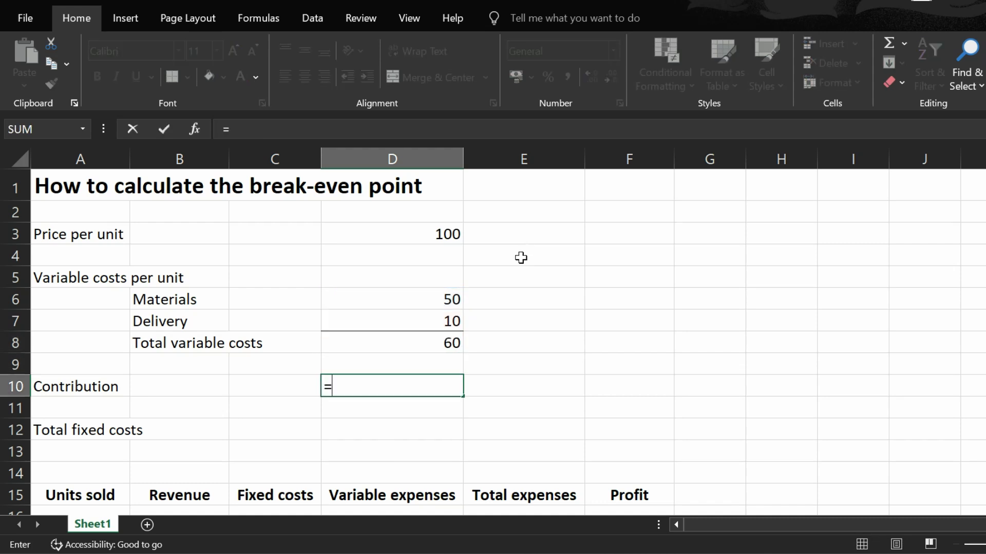
left_click(451, 234)
type("-")
left_click(441, 343)
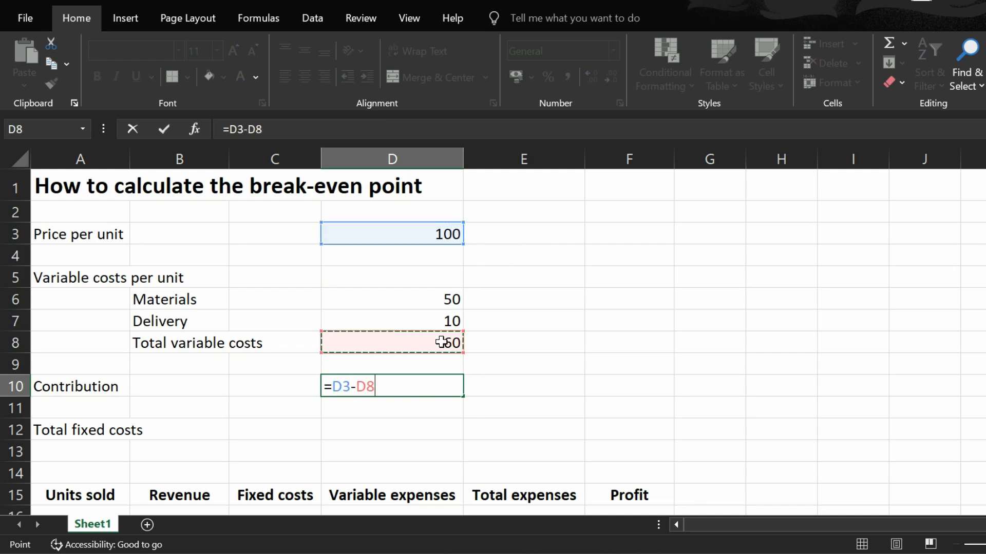
key("Return")
Enter total fixed costs of 2000 in cell D12.
scroll(398, 410, "down", 1)
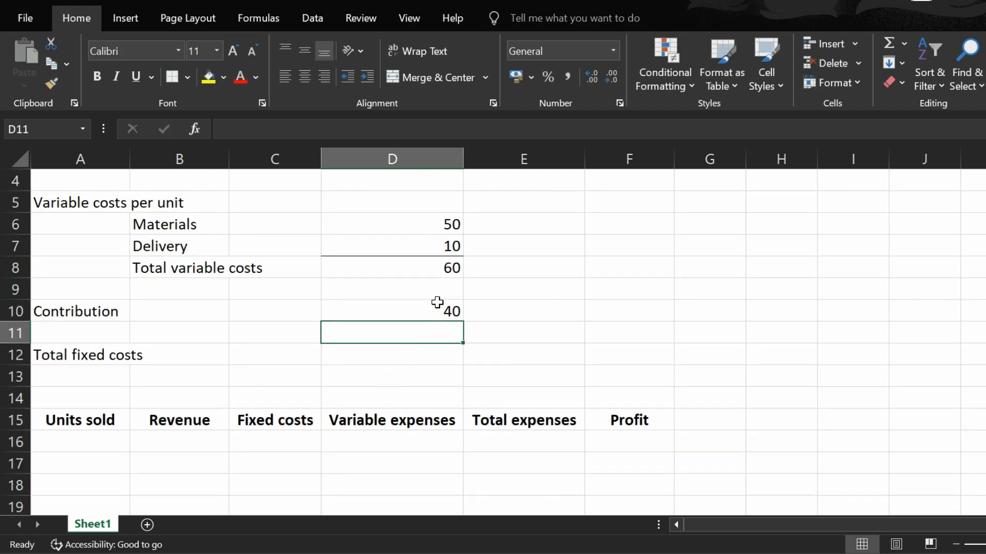
left_click(406, 349)
type("2000")
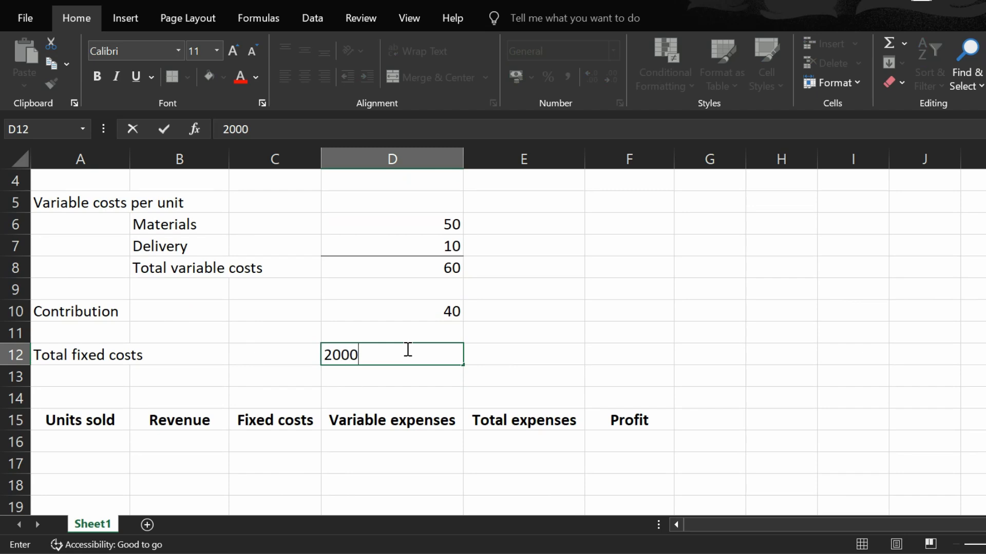
key("Return")
scroll(848, 400, "up", 1)
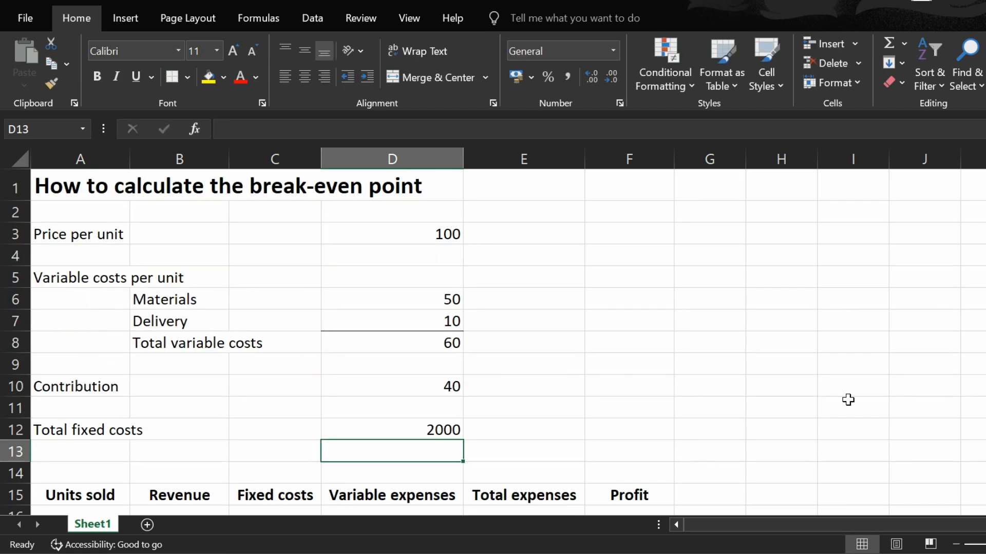
Fill the Units sold column from A16 to A22 with a series starting 20, 30 and ending at 80.
scroll(477, 418, "down", 2)
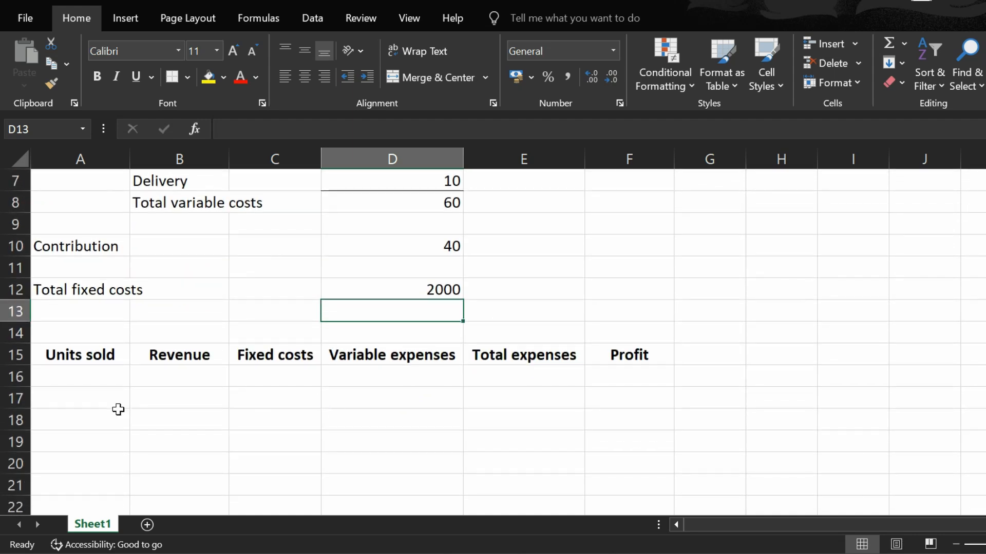
scroll(126, 403, "down", 1)
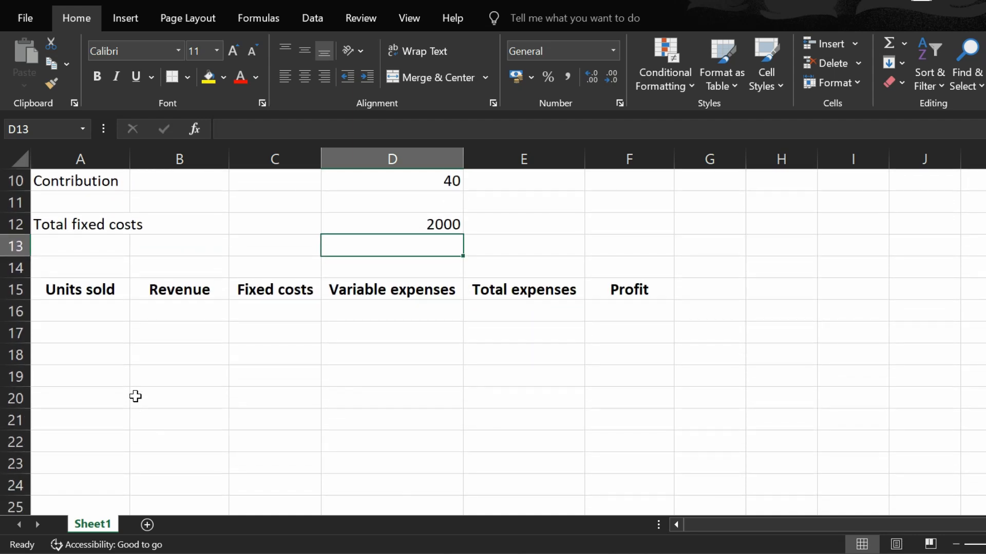
left_click(99, 315)
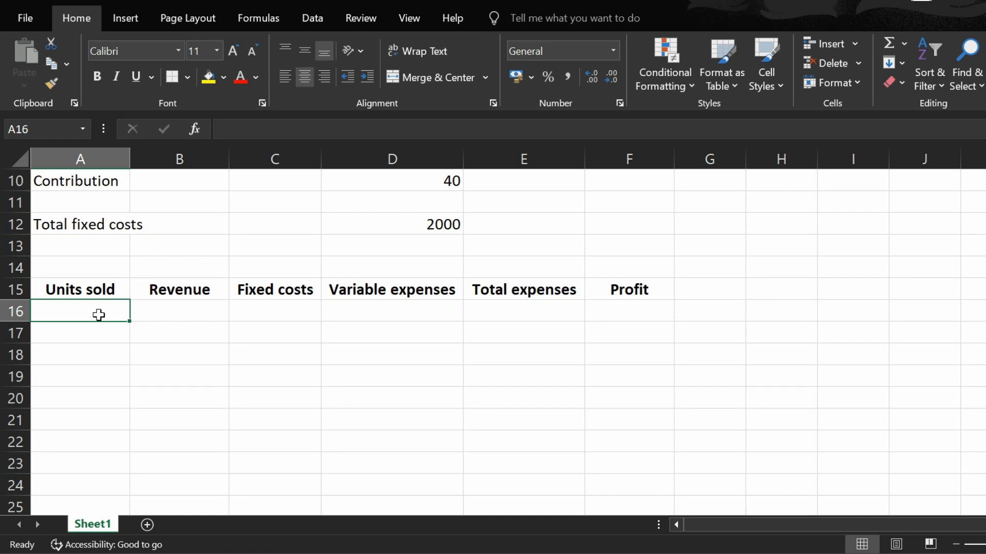
type("20")
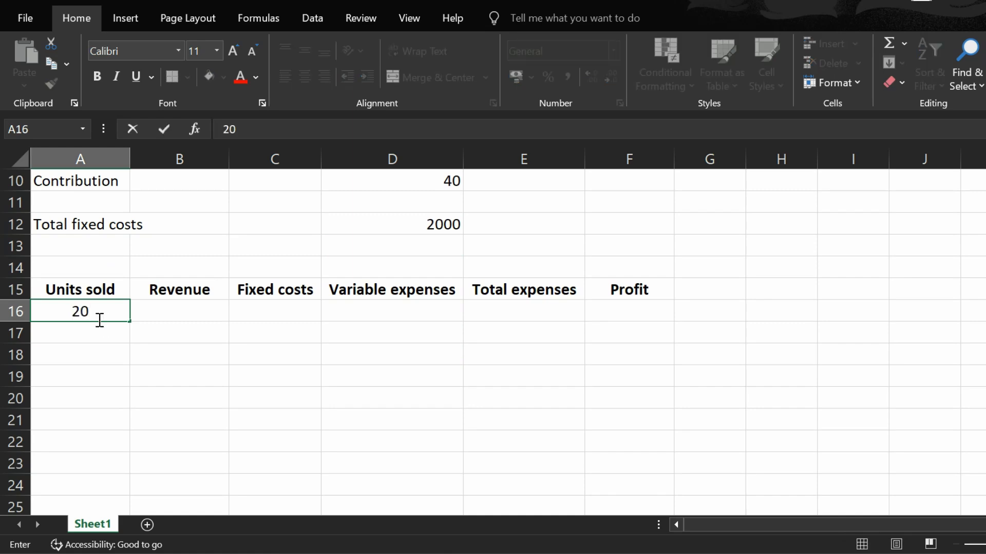
key("Return")
type("30")
key("Return")
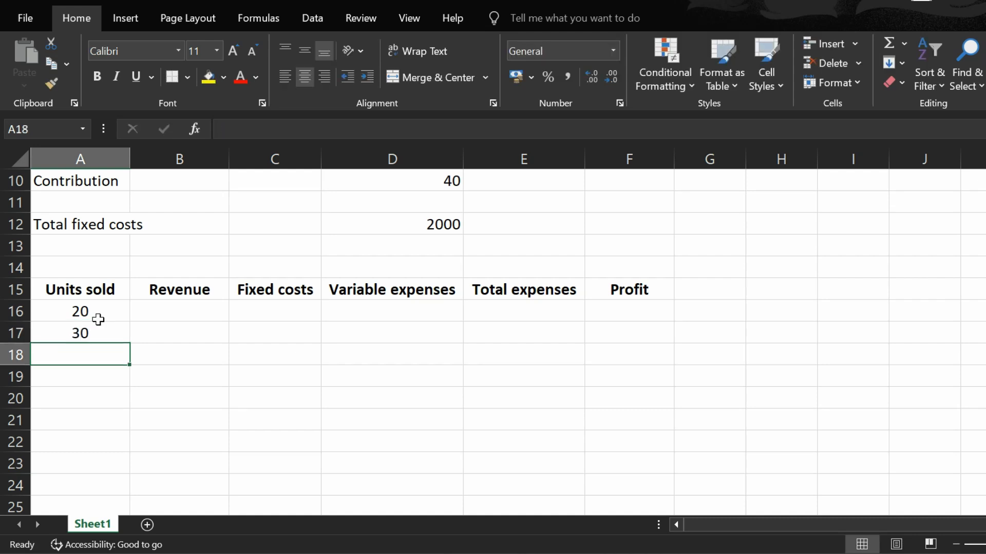
left_click_drag(101, 311, 122, 446)
Calculate revenue in B16 as units sold times the fixed price reference with the formula =A16*$D$3.
left_click(179, 317)
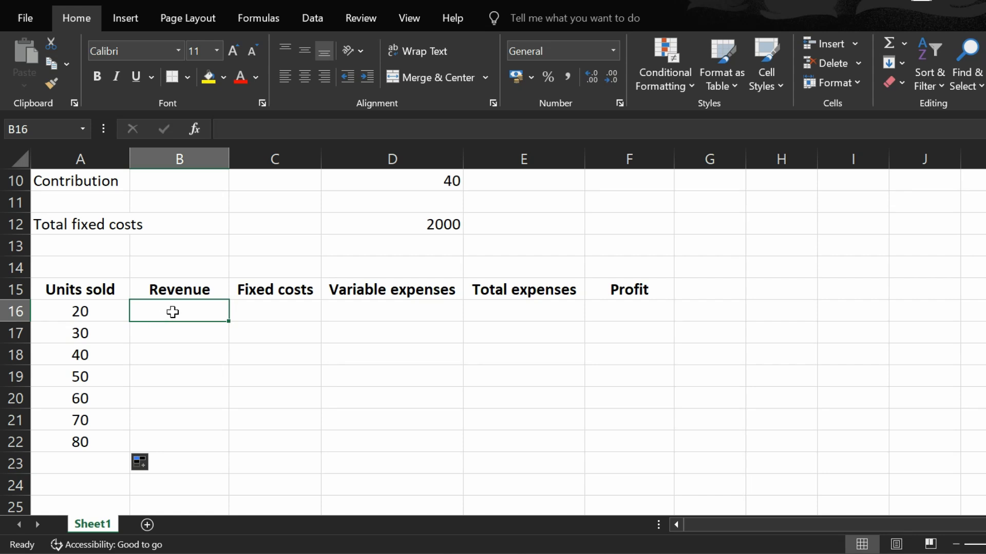
type("=")
left_click(85, 312)
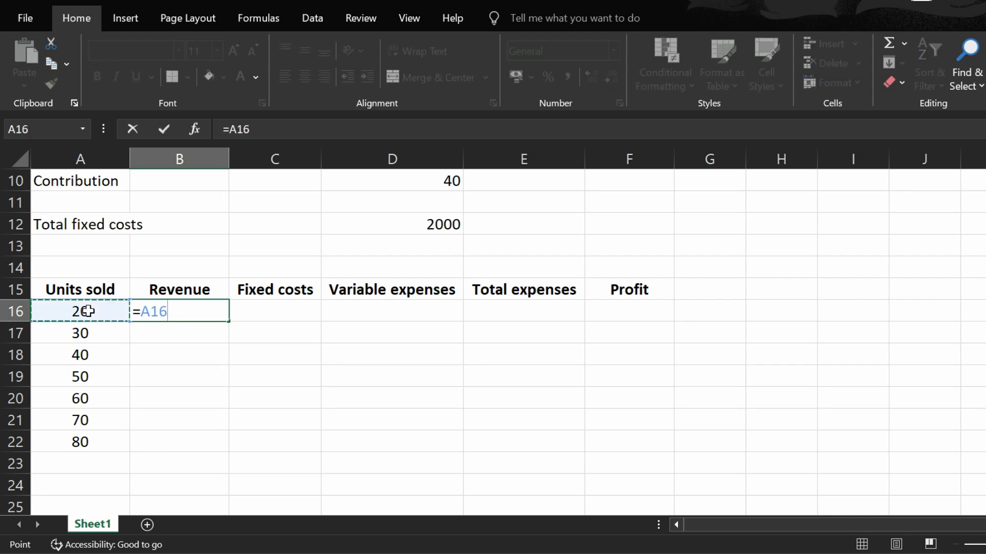
type("*")
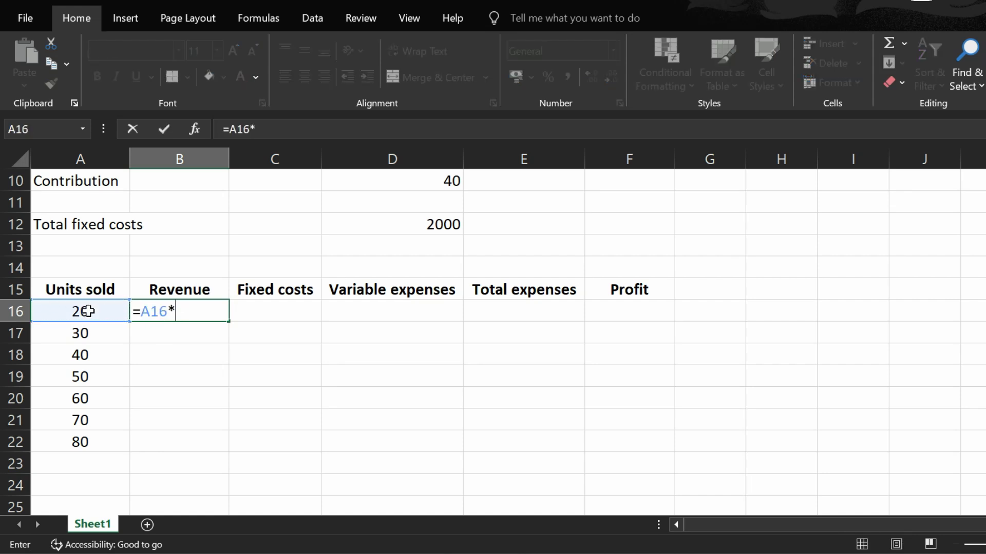
scroll(397, 206, "up", 3)
left_click(403, 234)
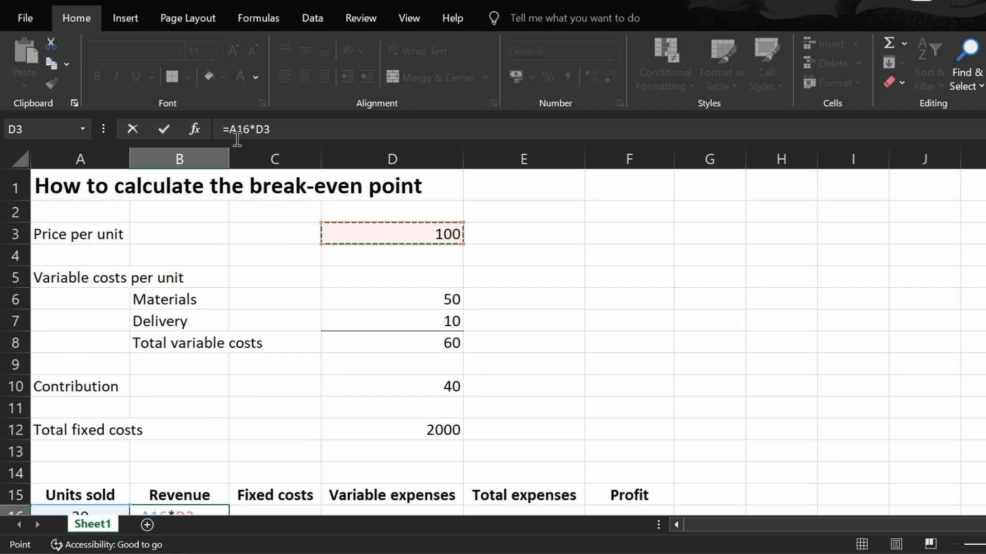
left_click(257, 128)
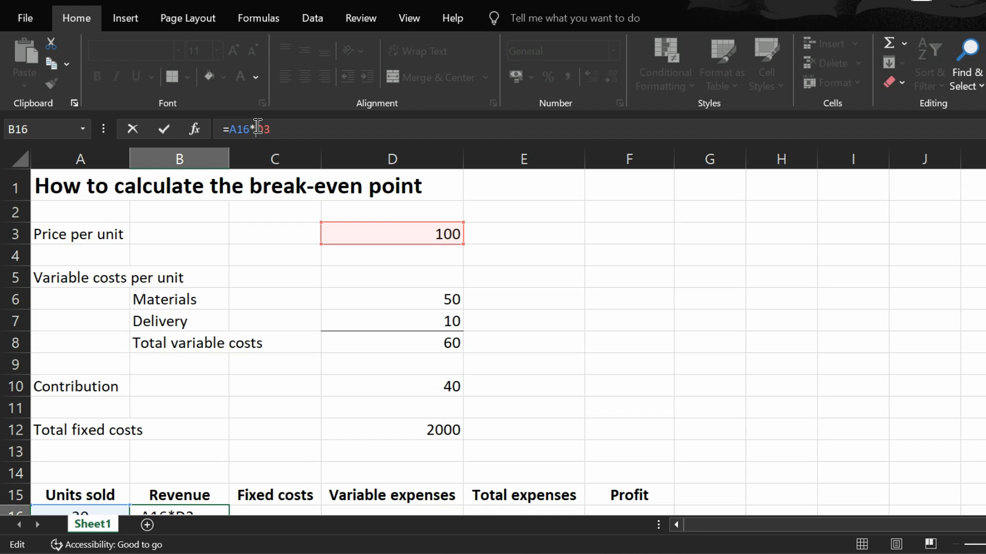
type("$")
key("Return")
Fill the revenue formula from B16 down to B22.
scroll(256, 307, "down", 3)
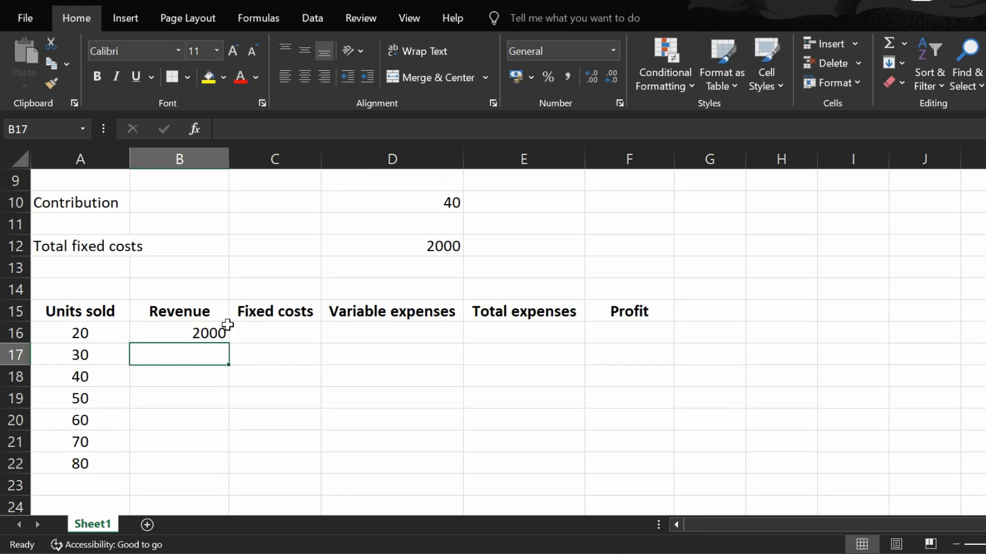
left_click(226, 331)
left_click_drag(229, 343, 202, 473)
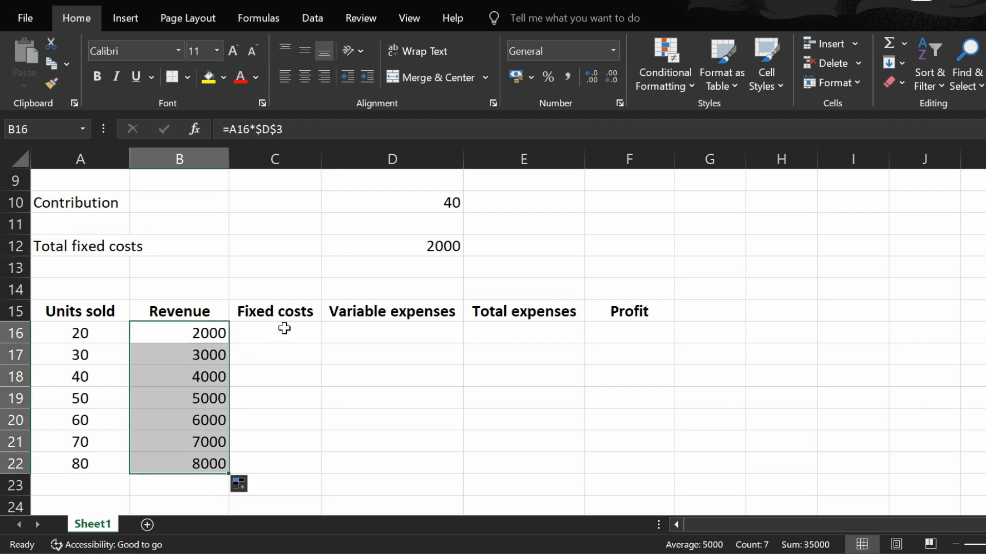
Enter =$D$12 in C16 under Fixed costs and fill it down to C22.
left_click(284, 329)
type("=")
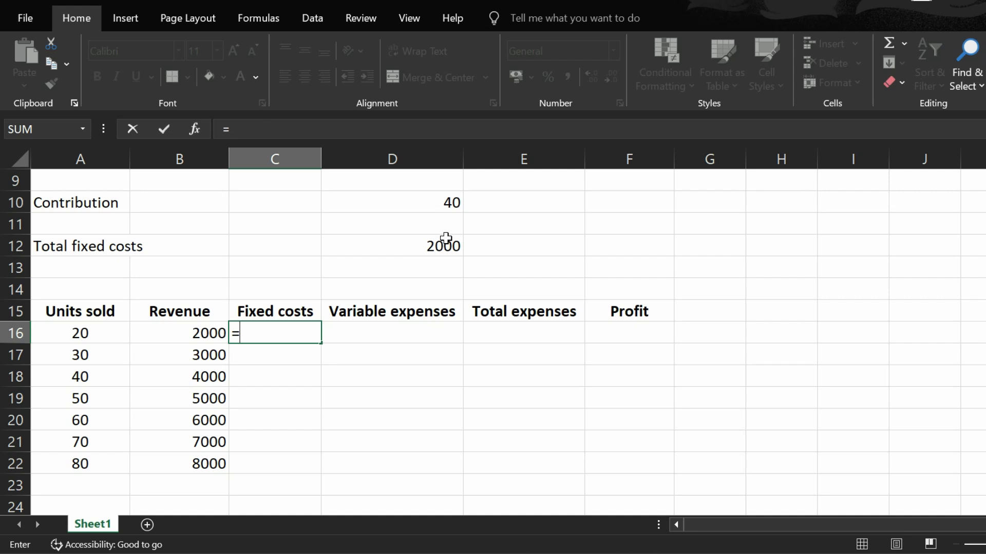
left_click(443, 244)
left_click(239, 130)
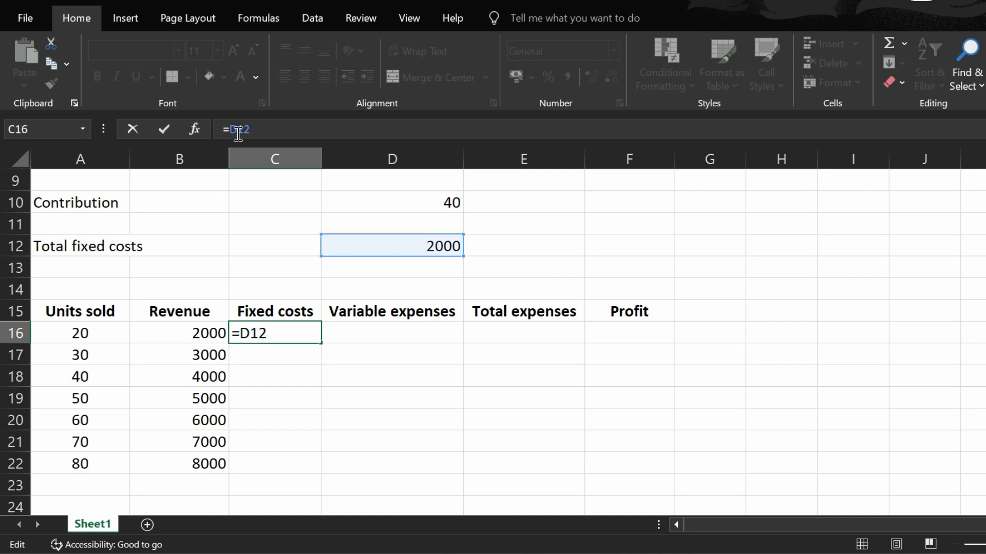
type("$")
key("Right")
type("$")
key("Return")
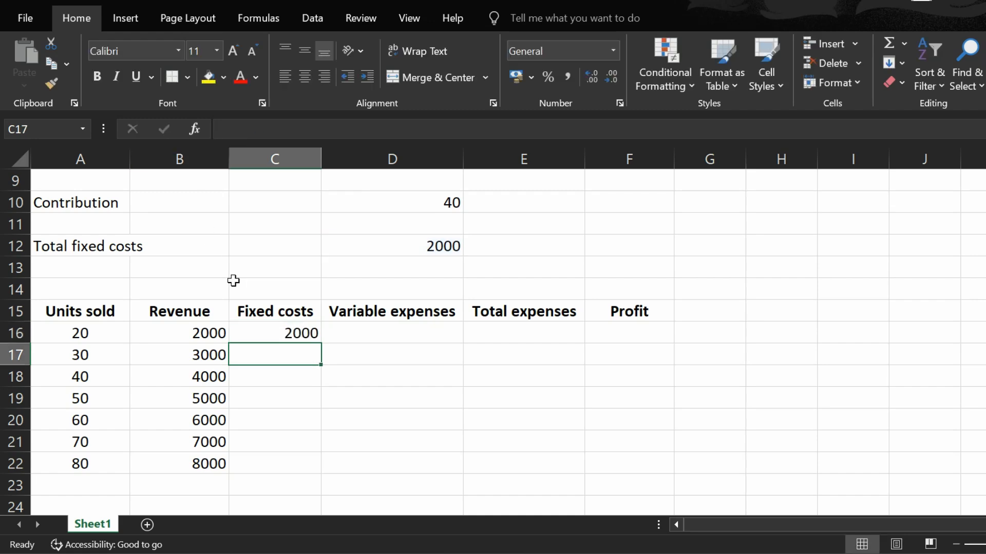
left_click(290, 332)
left_click_drag(319, 343, 314, 467)
Calculate variable expenses in D16 as units sold times total variable costs with the formula =A16*$D$8.
left_click(398, 334)
type("=")
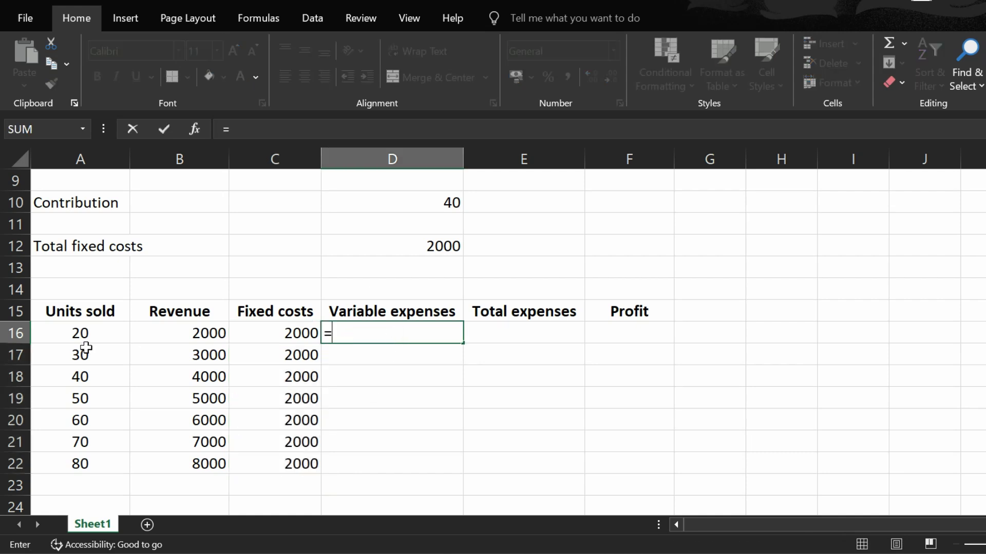
left_click(72, 336)
type("*")
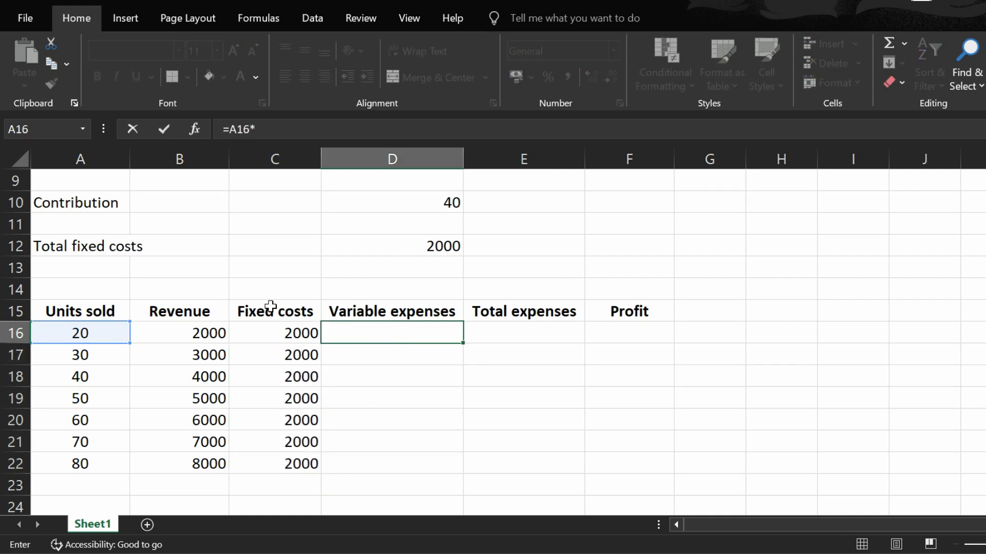
scroll(425, 267, "up", 1)
left_click(452, 225)
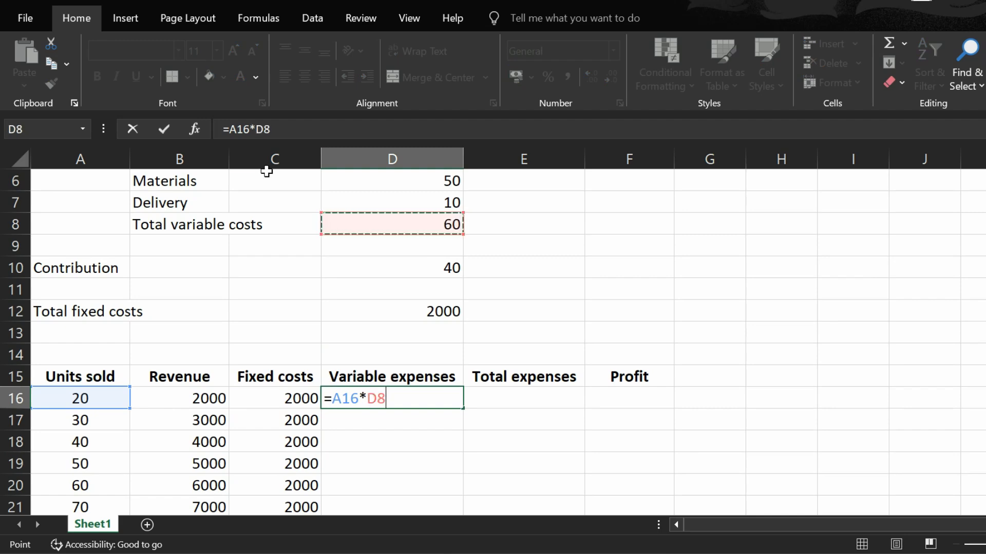
left_click(256, 131)
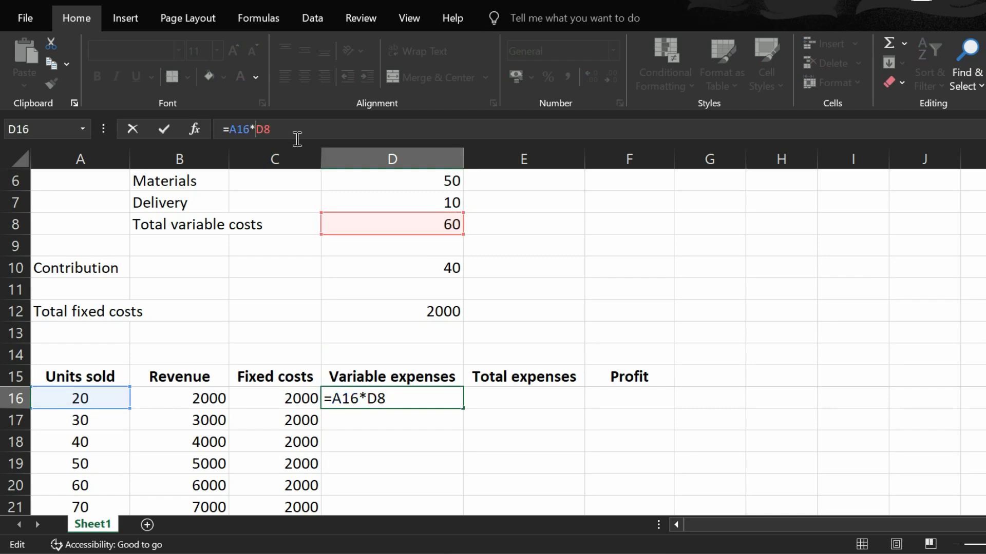
type("$D$")
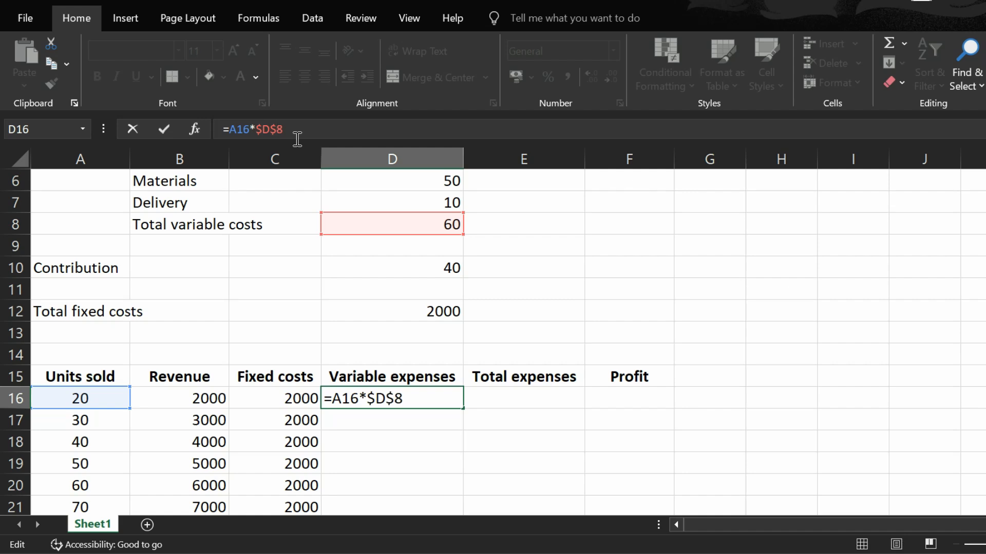
key("Return")
Fill the variable expenses formula from D16 down to D22.
scroll(439, 264, "down", 2)
left_click(441, 266)
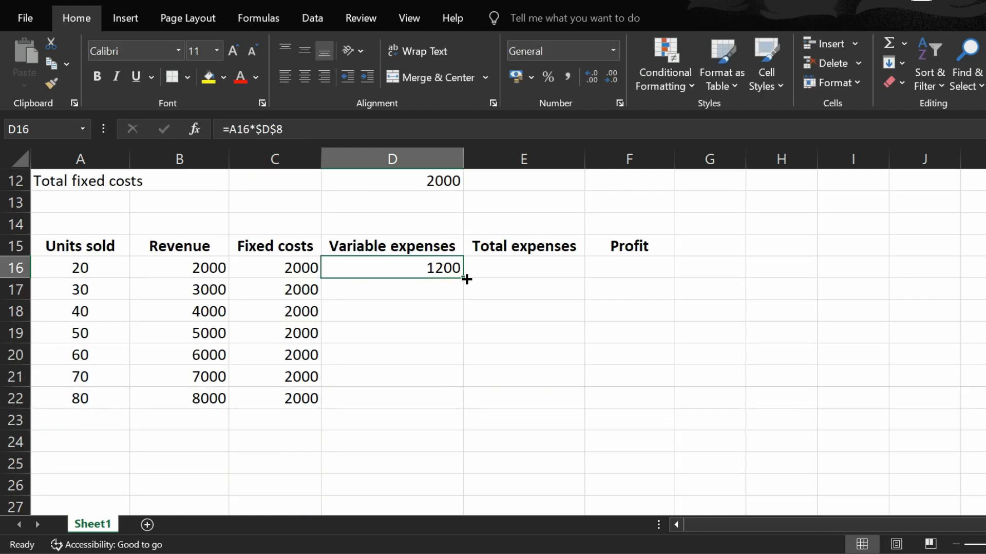
left_click_drag(466, 278, 451, 398)
Calculate total expenses in E16 as fixed costs plus variable expenses with =C16+D16 and fill the formula down to E22.
left_click(530, 271)
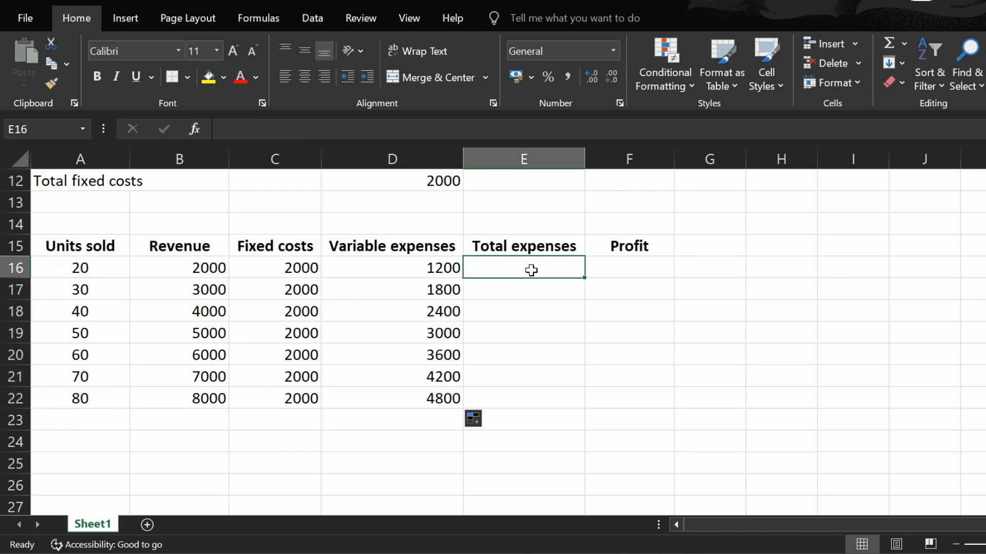
type("=")
left_click(289, 268)
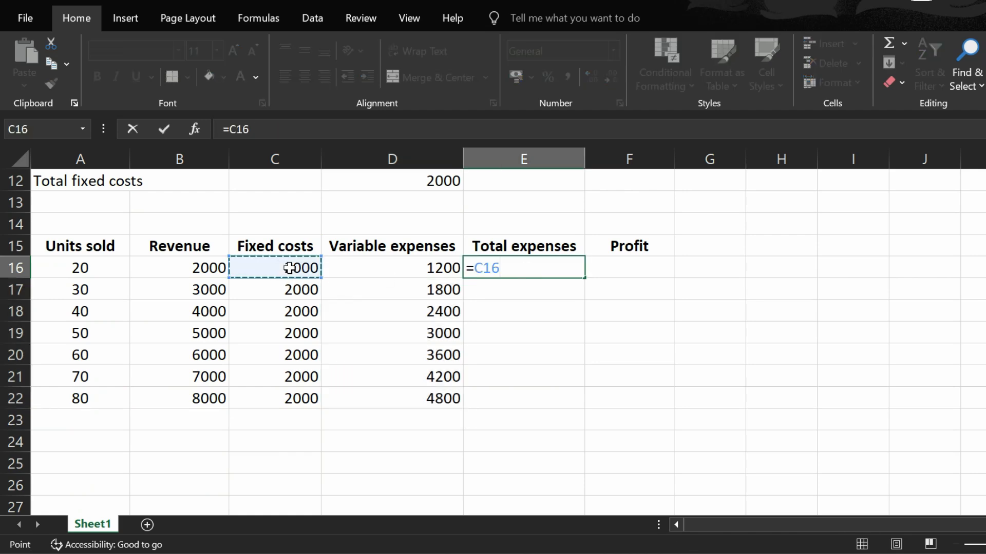
type("+")
left_click(347, 267)
key("Return")
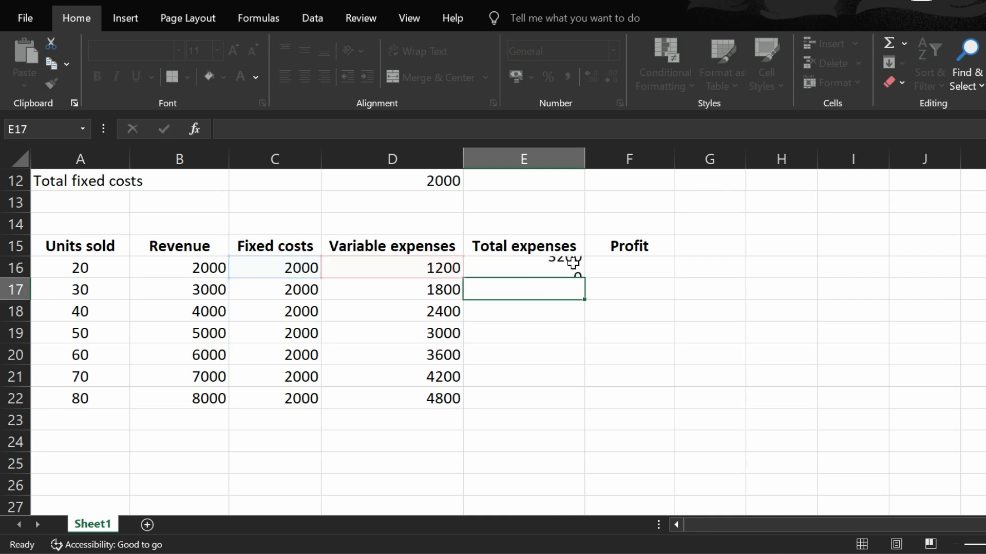
left_click(575, 267)
left_click_drag(584, 278, 578, 405)
Calculate profit in F16 as revenue minus total expenses with =B16-E16 and fill the formula down to F22.
left_click(634, 267)
type("=")
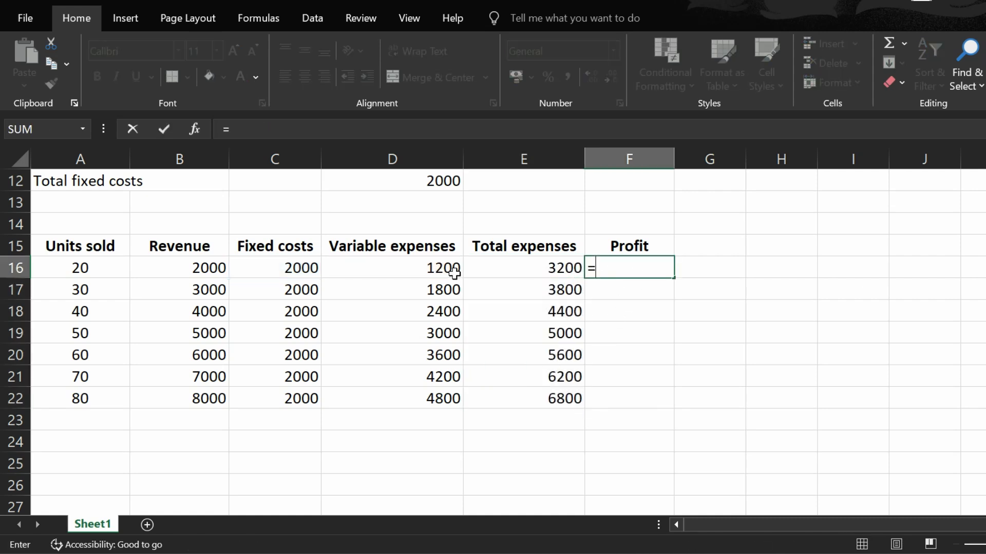
left_click(202, 272)
type("-")
left_click(524, 264)
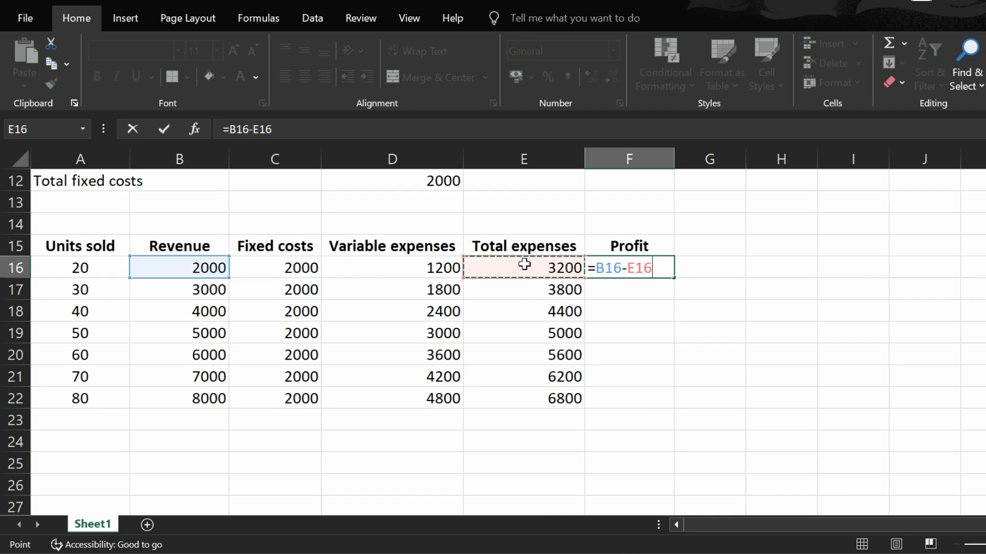
key("Return")
left_click(659, 271)
left_click_drag(673, 278, 667, 401)
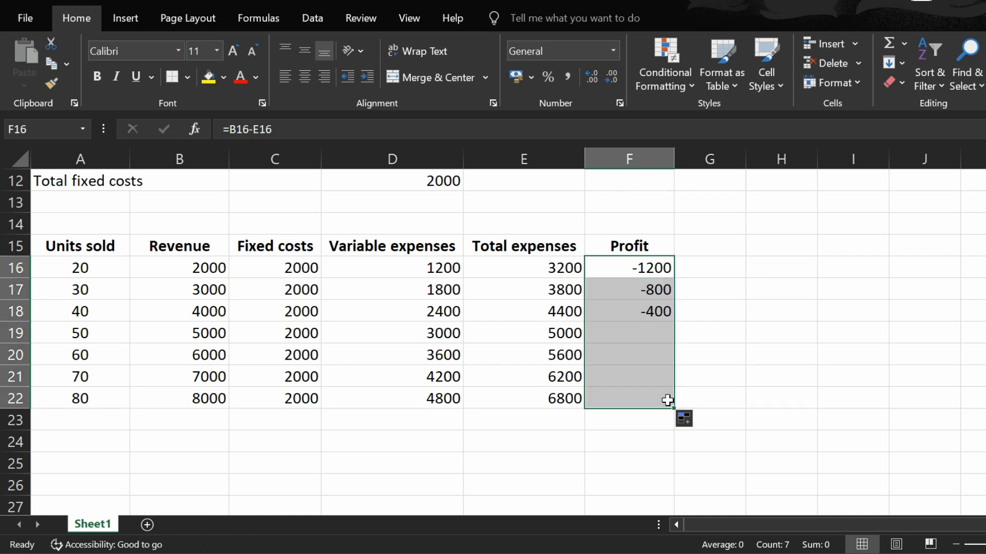
left_click(782, 336)
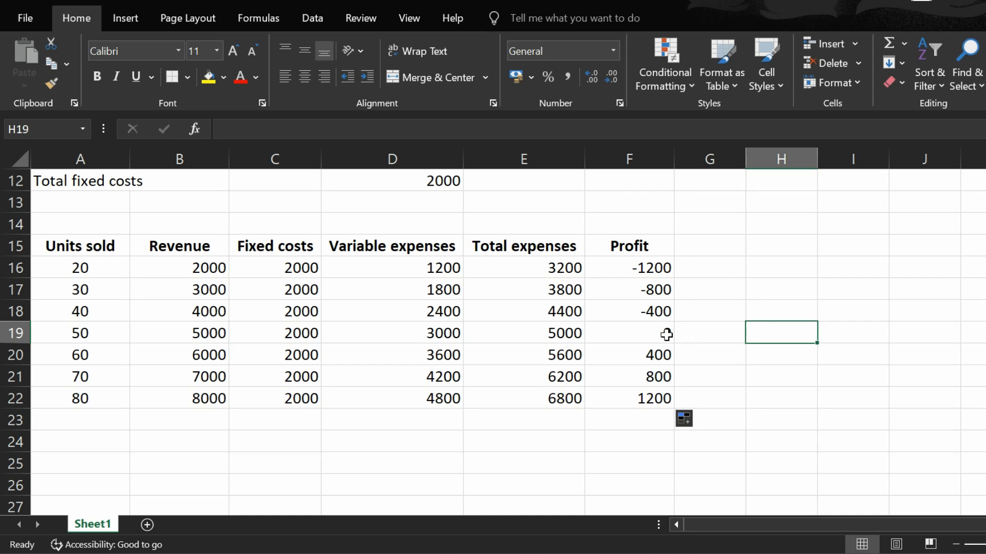
Examine the figures across the row for 50 units sold, from profit back to units sold.
left_click_drag(667, 335, 60, 333)
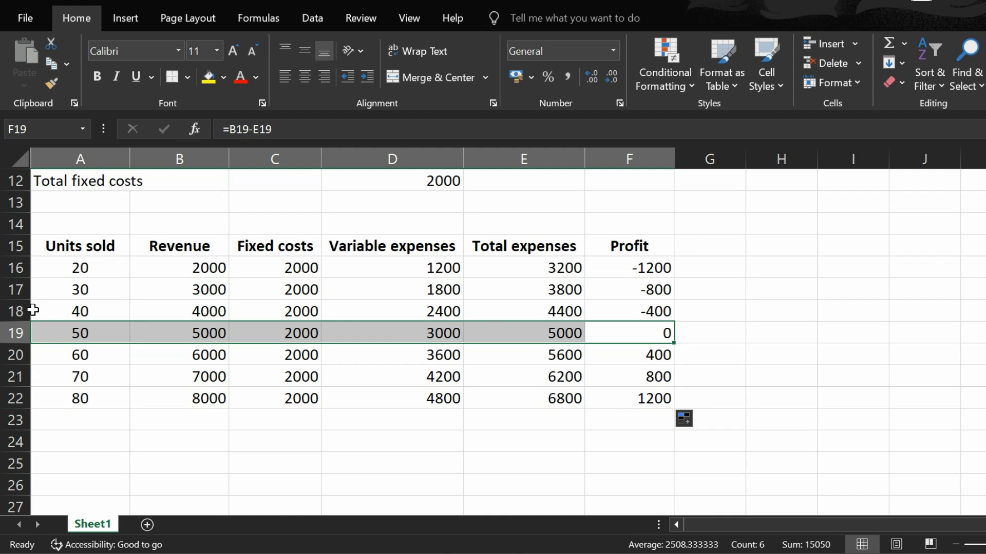
scroll(80, 286, "down", 5)
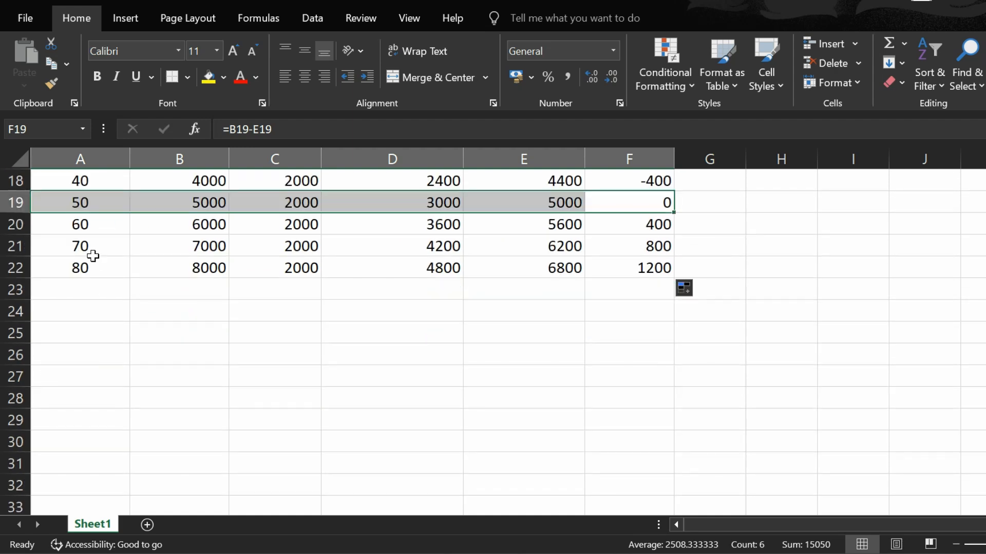
scroll(68, 299, "up", 7)
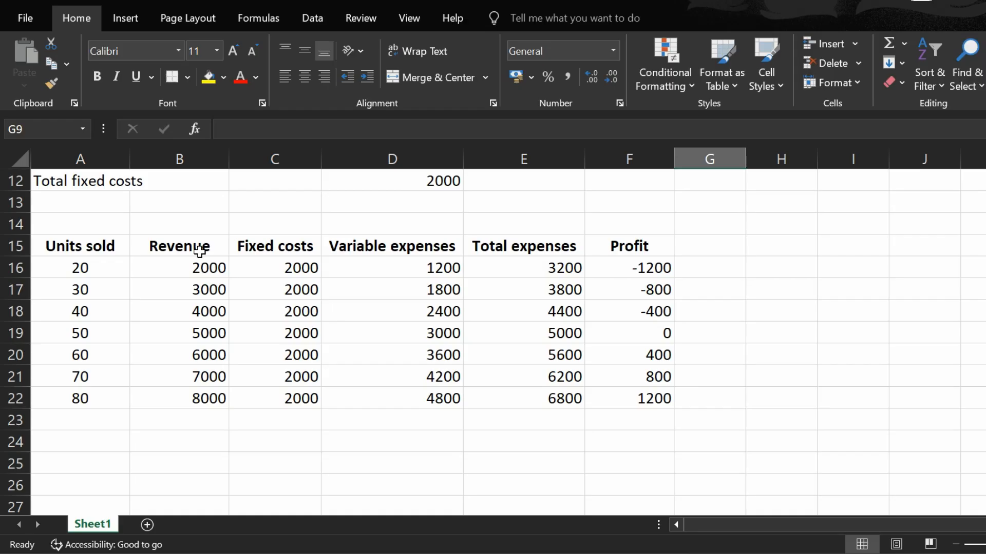
Insert a 2-D line chart of the Revenue, Fixed costs and Total expenses columns, using B15:C22 and E15:E22.
left_click_drag(202, 253, 263, 395)
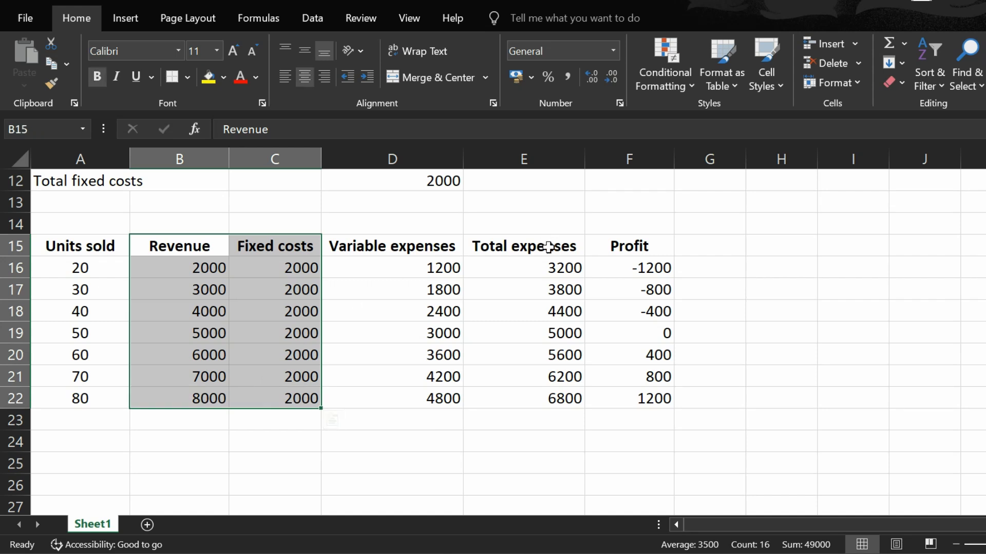
left_click_drag(549, 247, 557, 398)
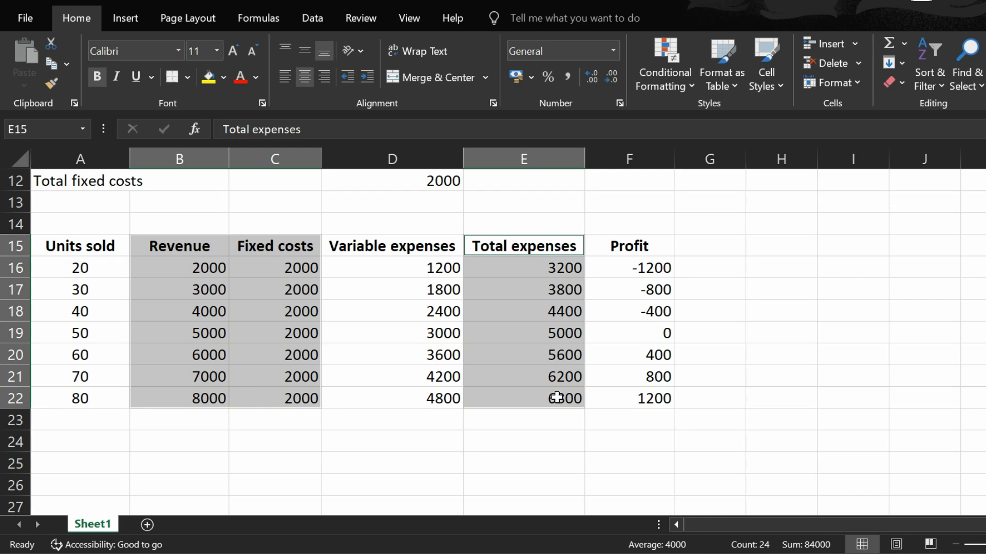
left_click(128, 26)
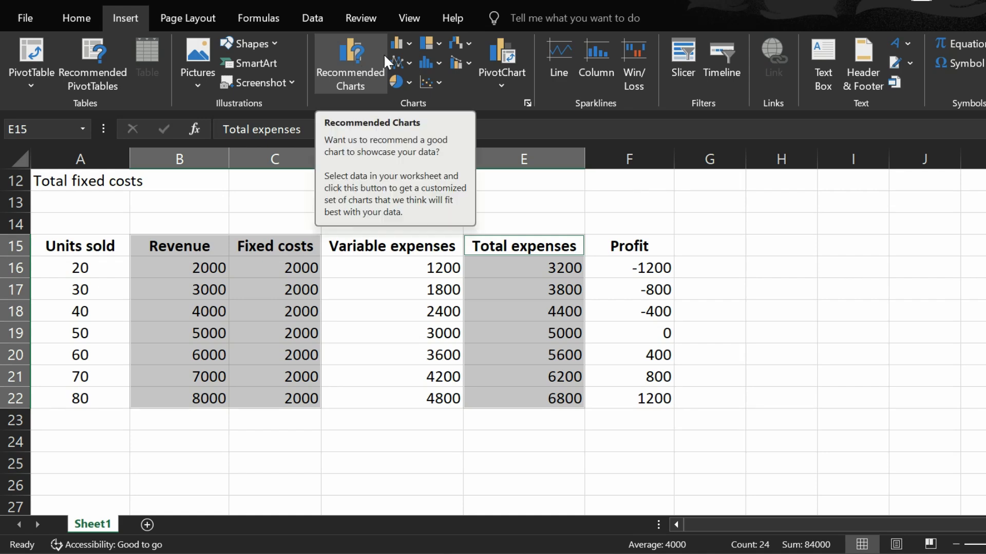
left_click(414, 63)
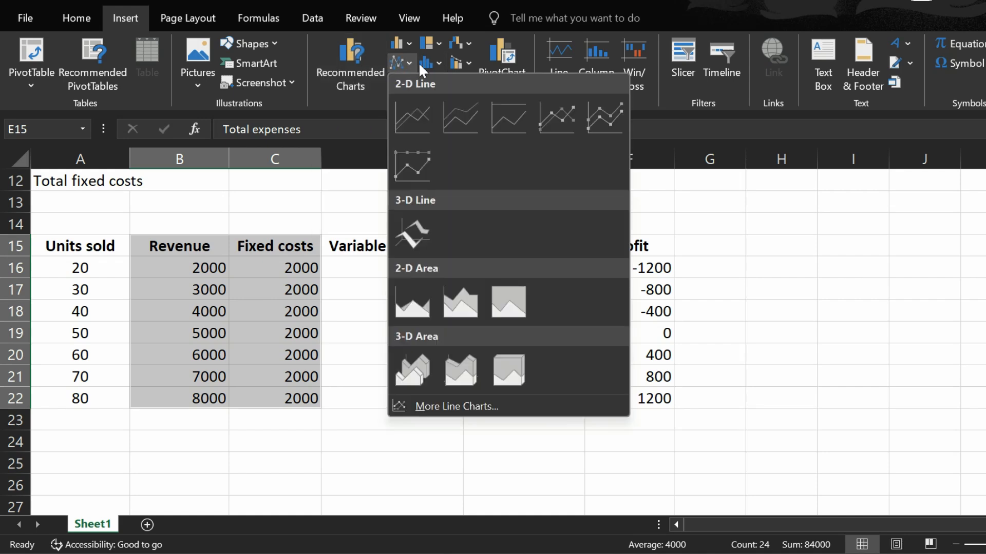
left_click(427, 111)
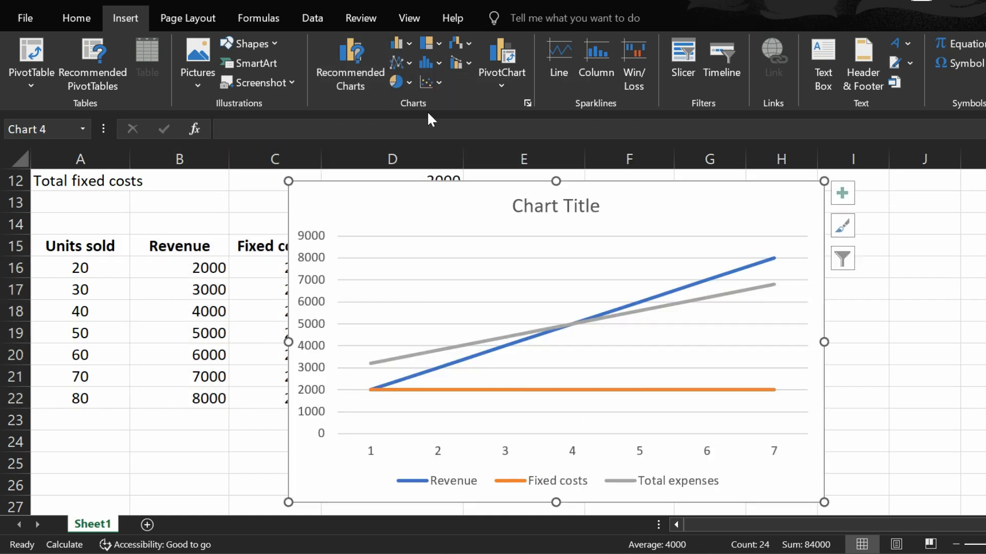
Title the line chart "Break-even point" and move it below the data table, starting around row 24.
left_click(556, 208)
double_click(556, 207)
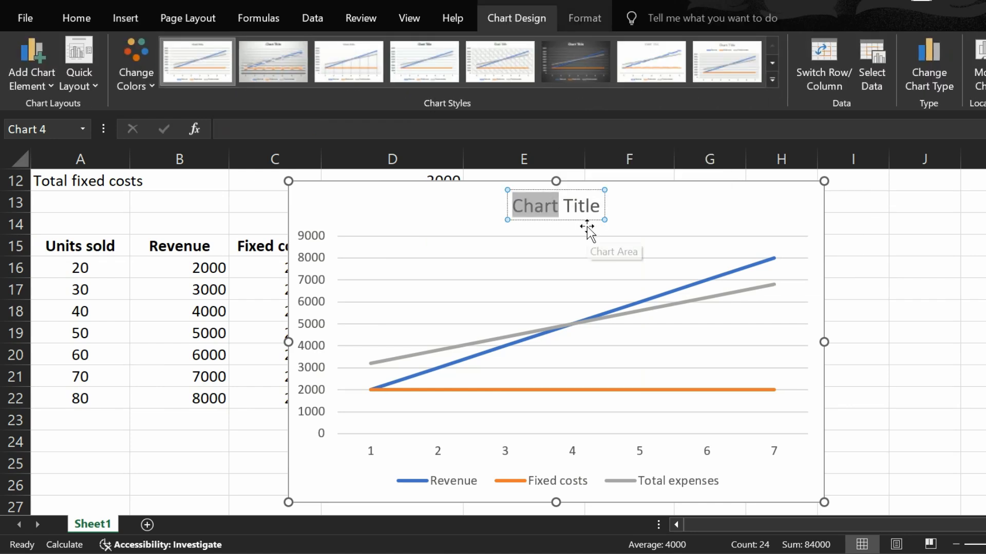
key("ctrl+a")
type("Break-even point")
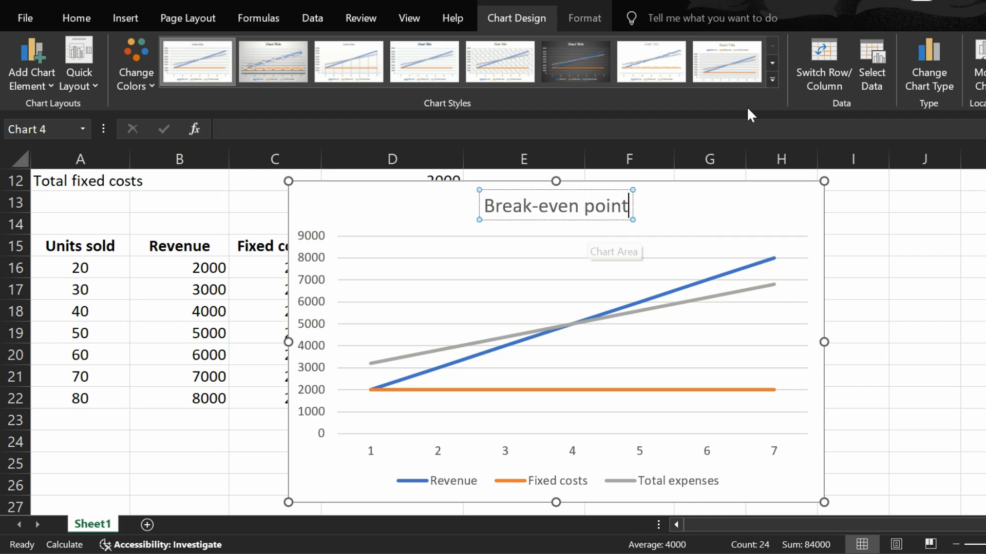
left_click(854, 221)
left_click_drag(721, 209, 502, 457)
scroll(536, 391, "down", 2)
scroll(537, 384, "down", 2)
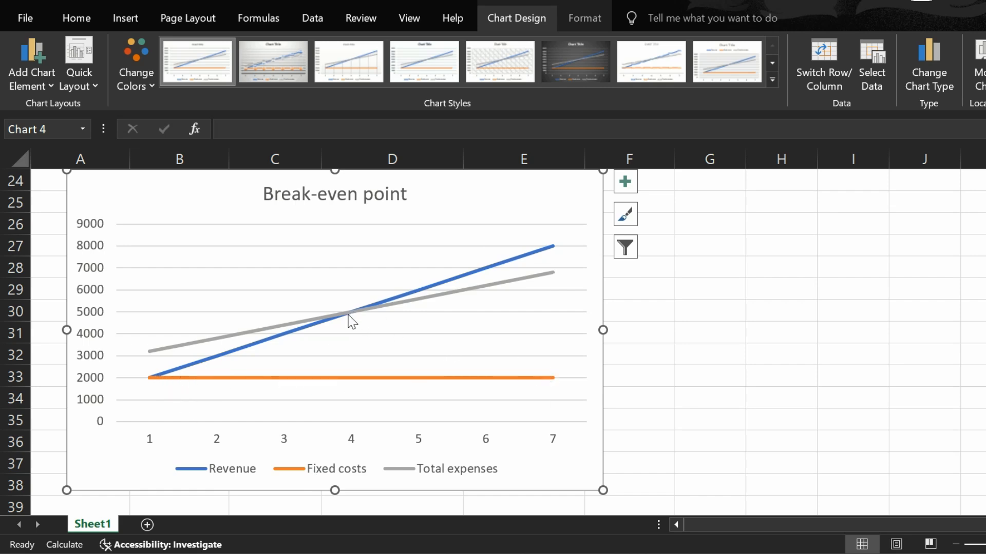
Compare the crossing of the revenue and total expenses lines with the table row for 50 units sold.
mouse_move(352, 314)
scroll(346, 449, "up", 3)
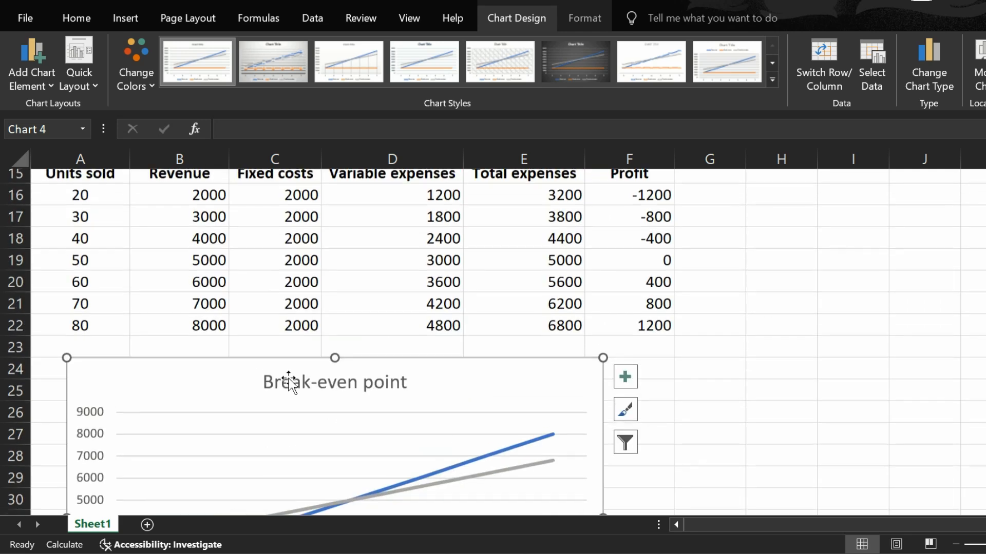
left_click(106, 268)
scroll(358, 308, "down", 2)
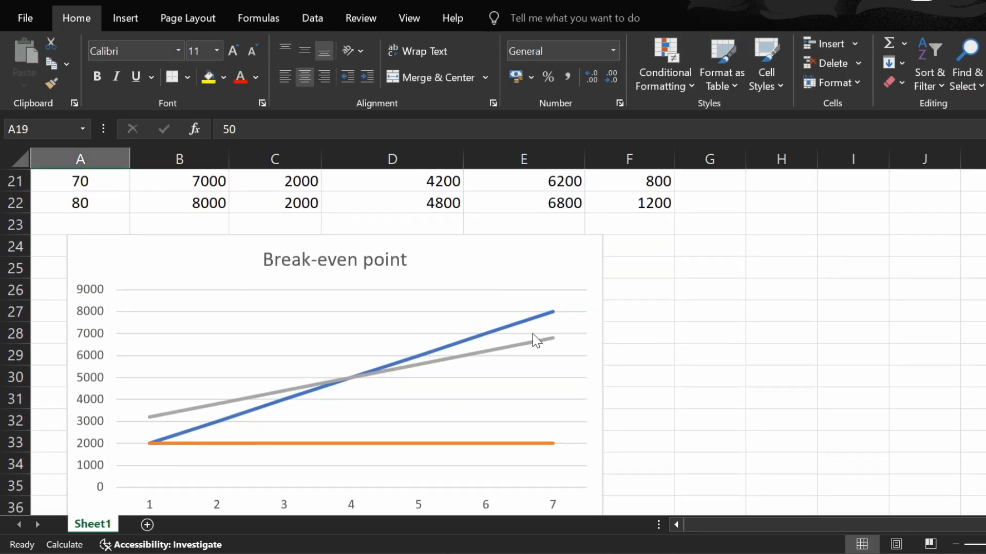
scroll(546, 370, "down", 1)
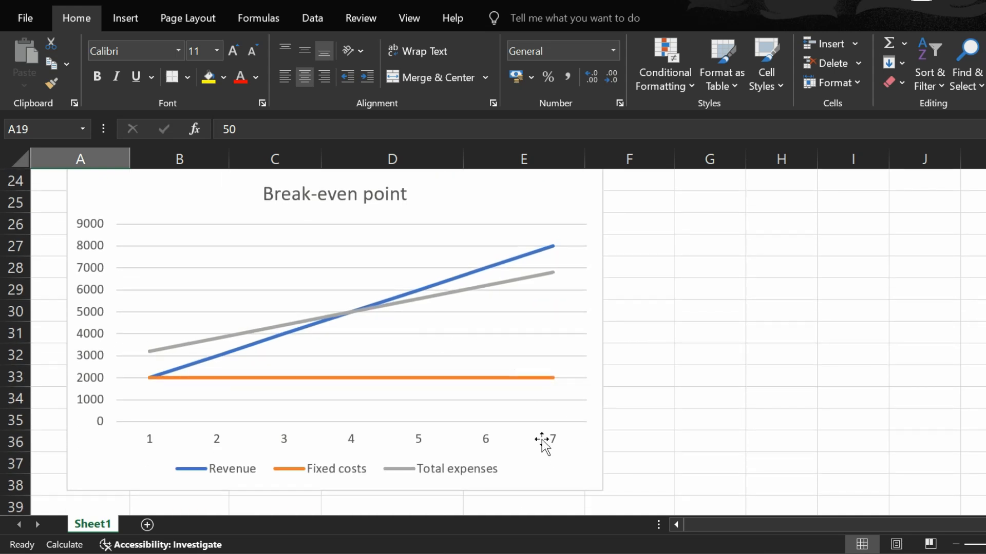
Set the chart's horizontal axis labels to the units sold values in A16:A22.
left_click(557, 202)
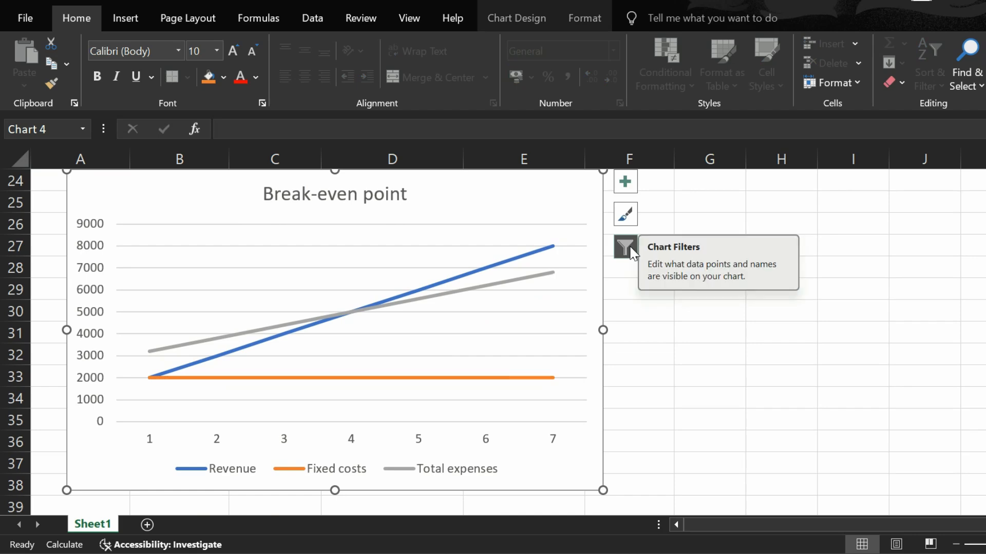
left_click(627, 247)
left_click(796, 539)
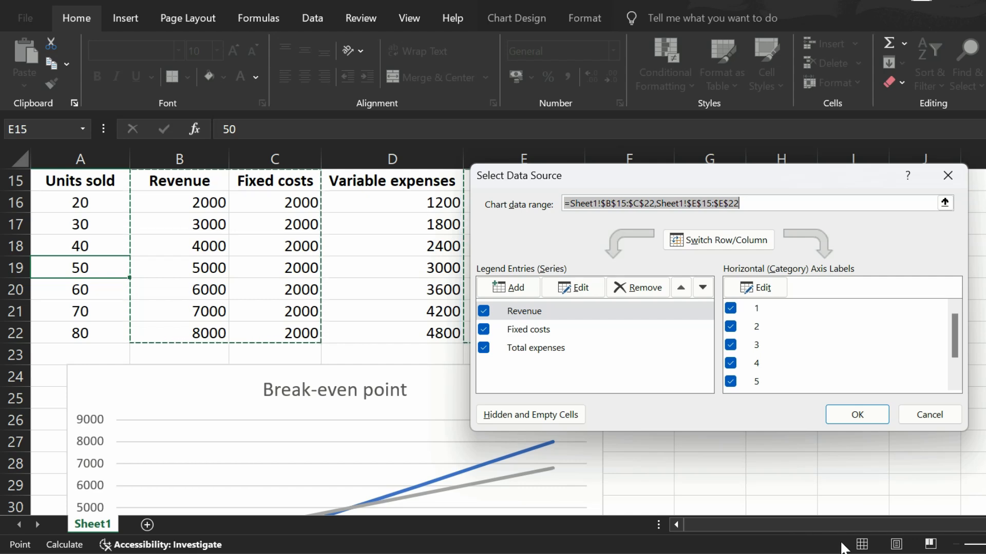
left_click(763, 289)
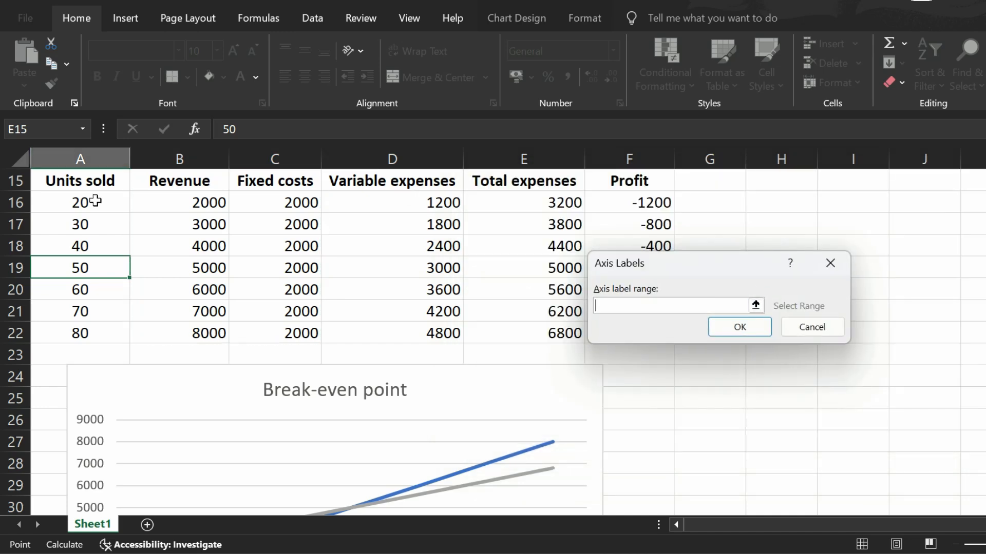
left_click_drag(97, 201, 86, 324)
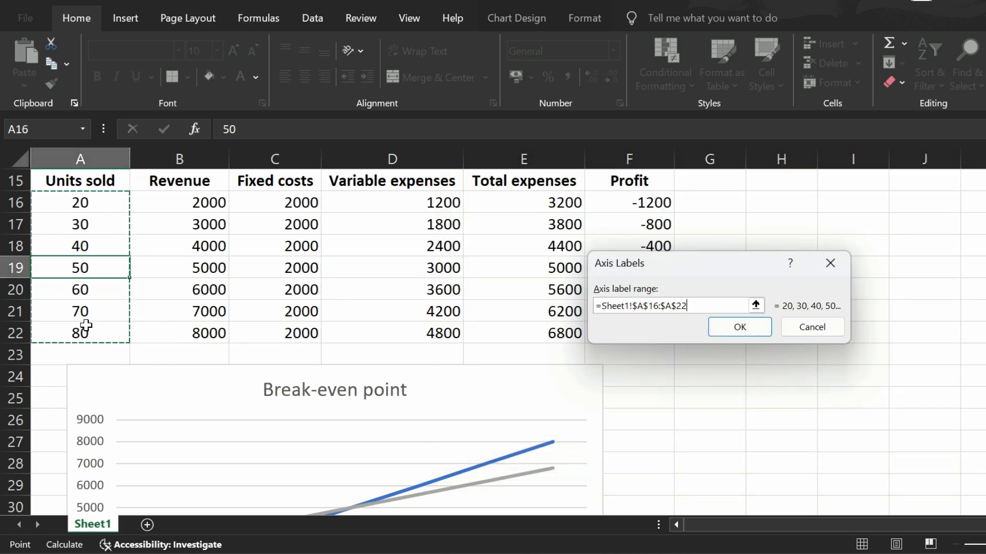
left_click(758, 331)
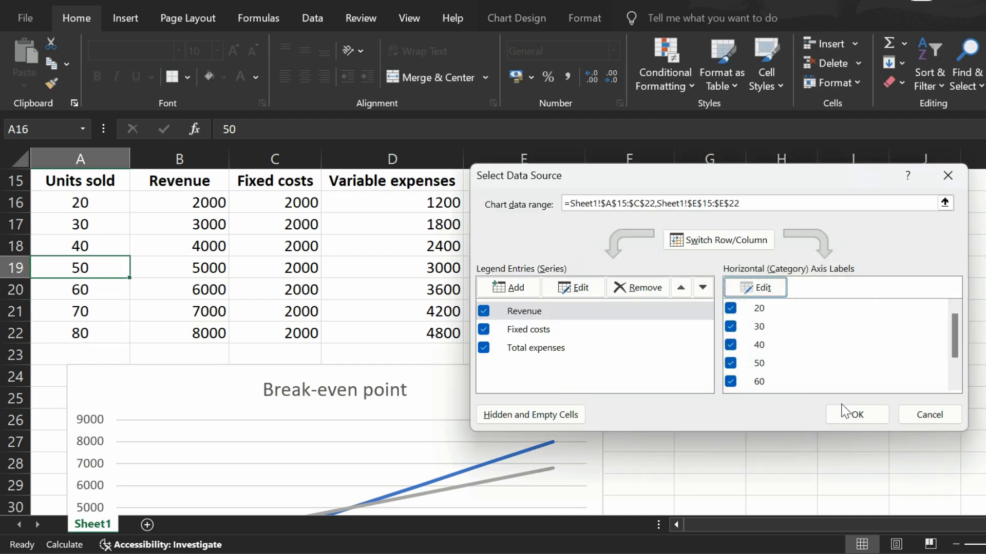
left_click(846, 414)
scroll(748, 405, "down", 3)
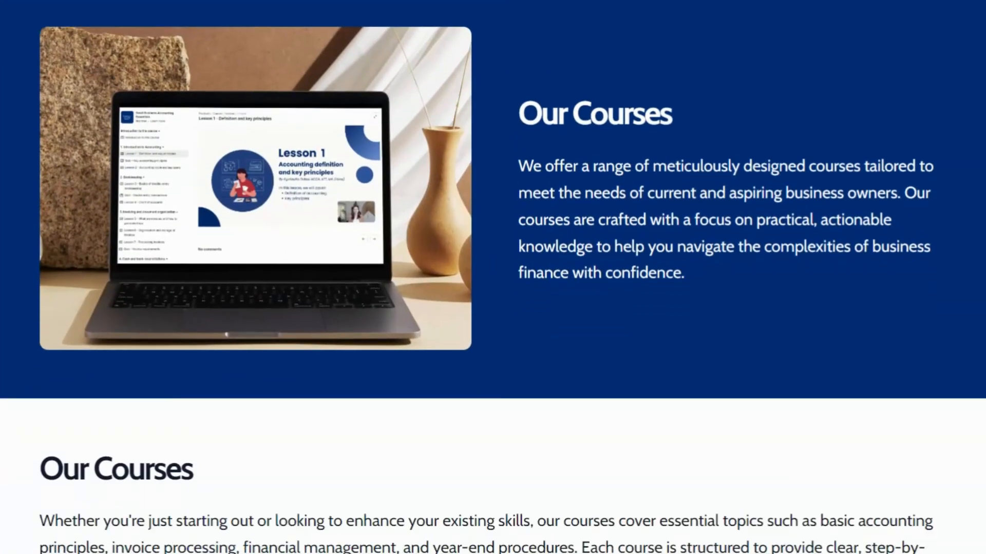
scroll(493, 277, "down", 9)
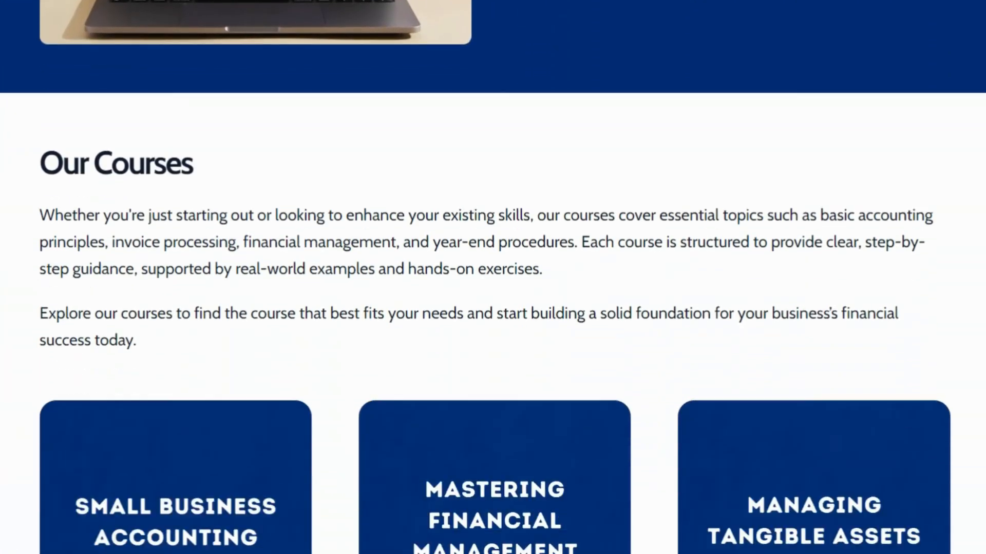
scroll(493, 277, "down", 8)
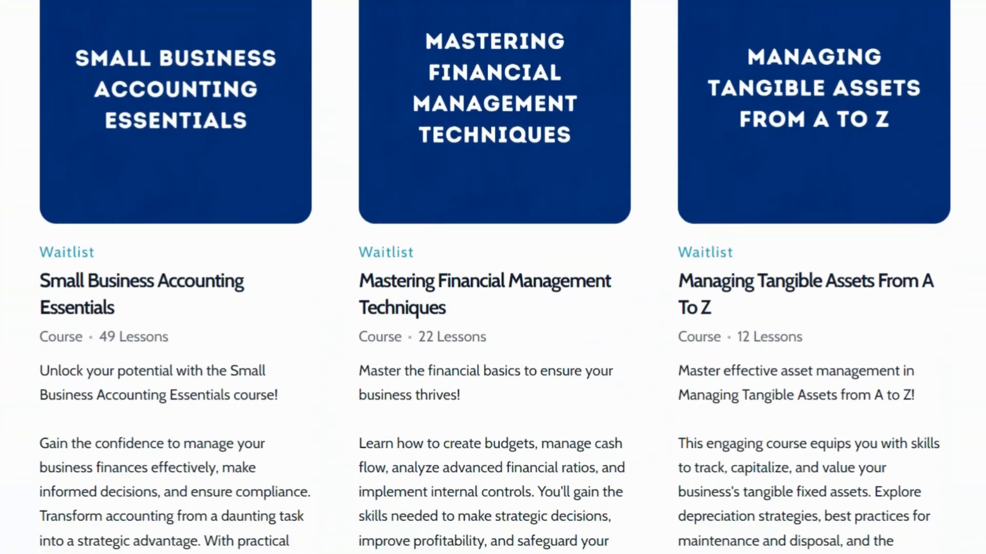
scroll(493, 277, "down", 10)
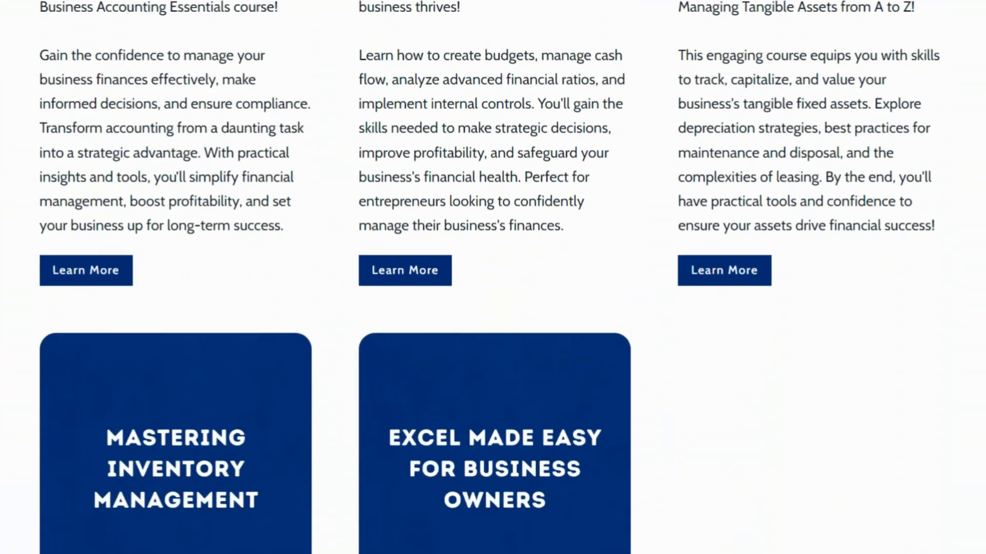
scroll(493, 277, "down", 2)
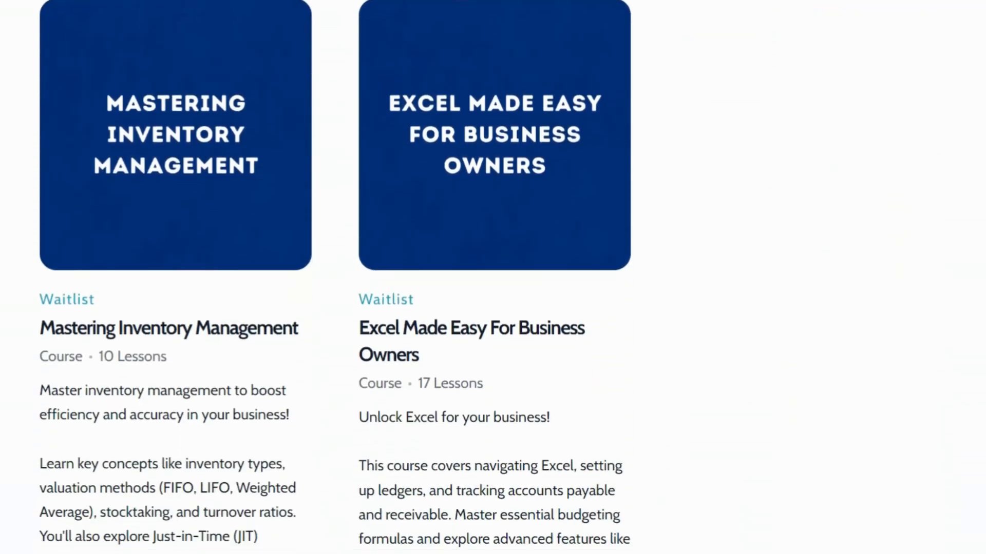
scroll(493, 277, "down", 3)
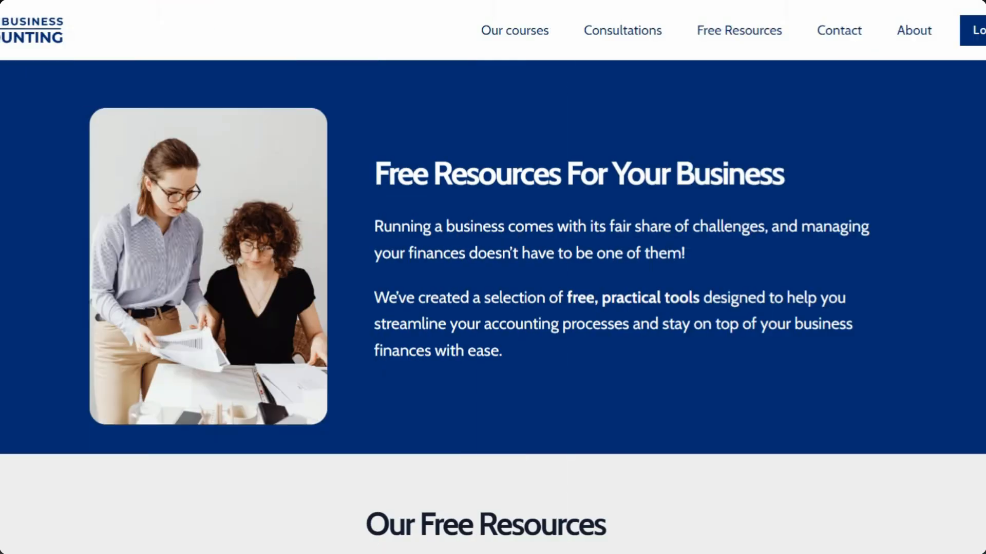
scroll(493, 277, "down", 8)
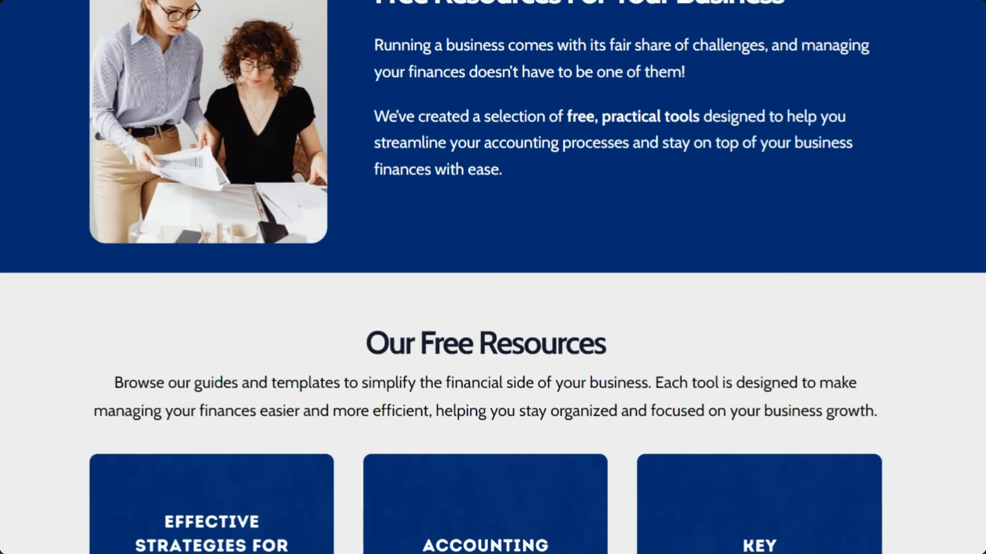
scroll(493, 277, "down", 2)
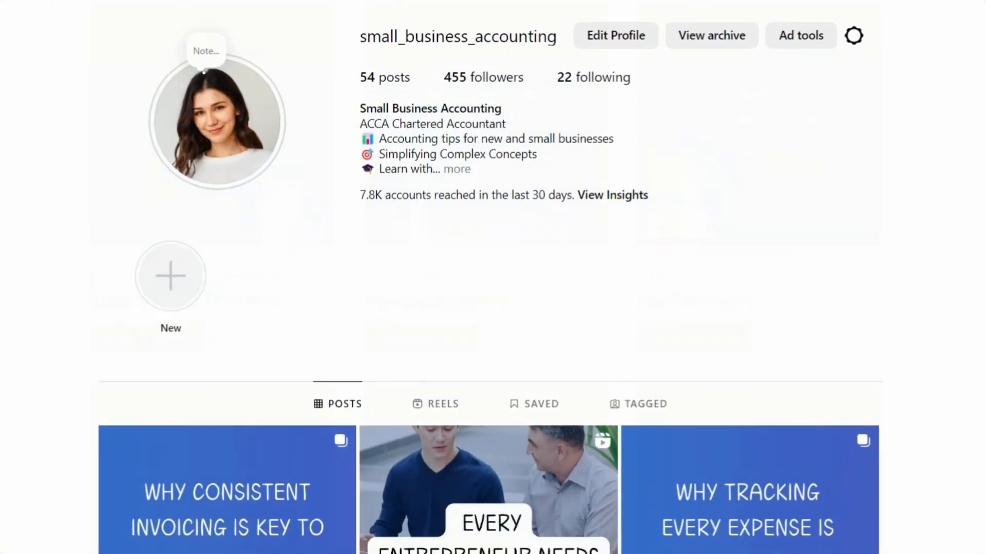
scroll(980, 110, "down", 2)
scroll(980, 110, "down", 10)
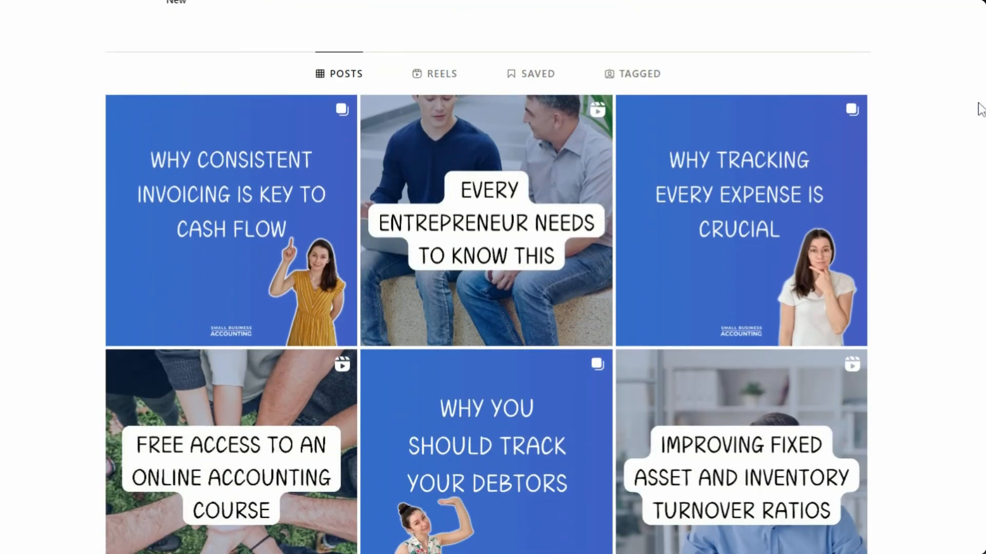
scroll(981, 109, "down", 10)
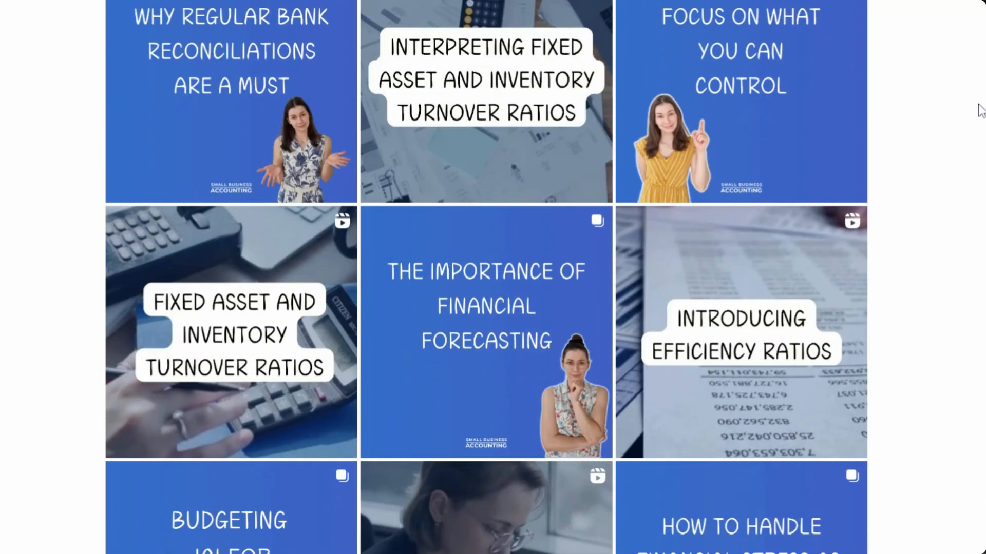
scroll(980, 113, "down", 8)
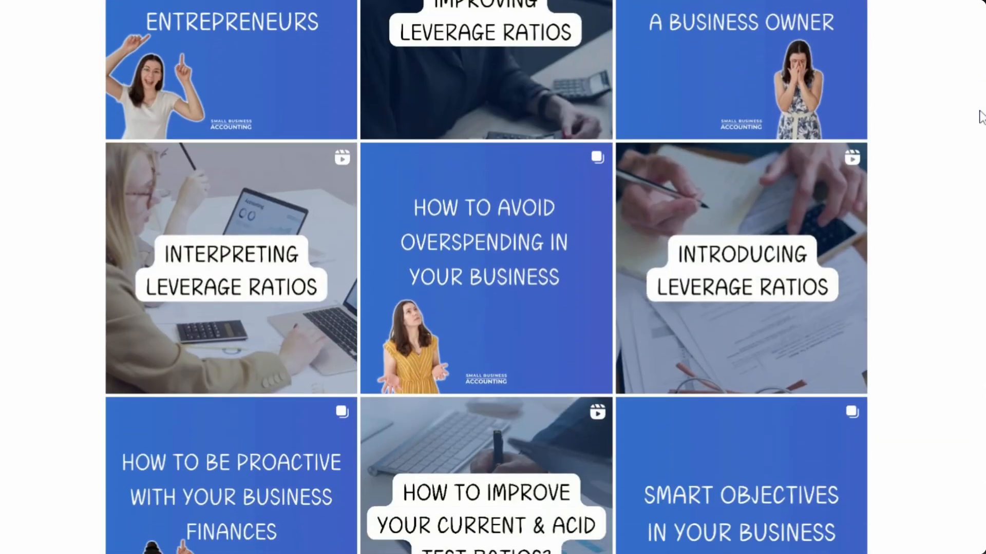